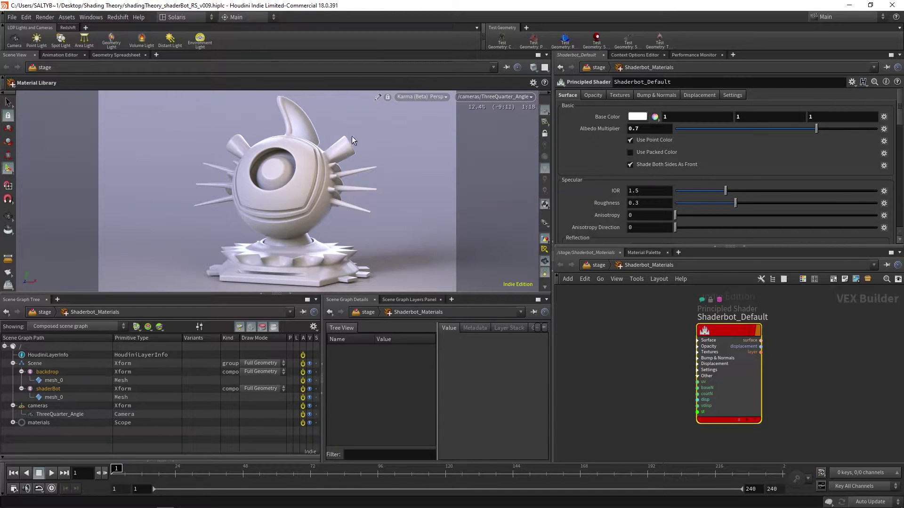
Set the Metallic value of the Shaderbot_Default shader to 1.
{"action": "scroll", "coordinate": [891, 143], "scroll_direction": "down", "scroll_amount": 5}
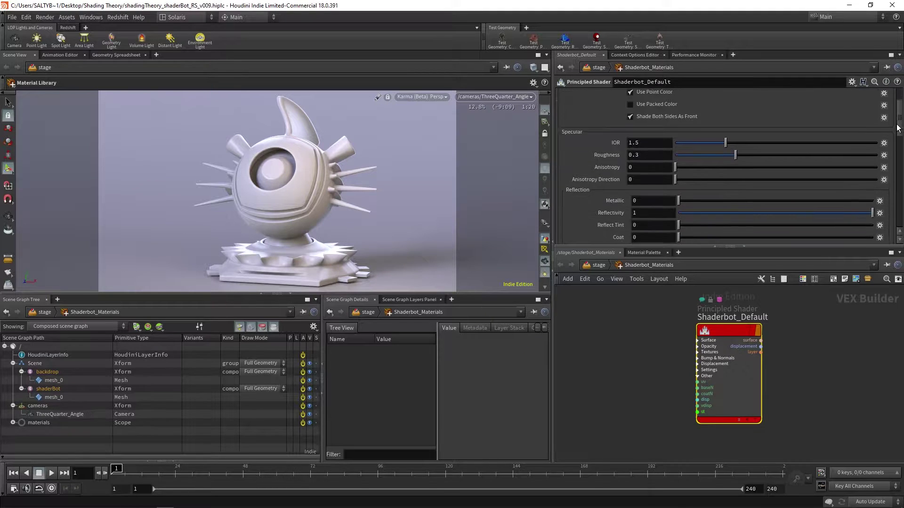
{"action": "scroll", "coordinate": [891, 143], "scroll_direction": "up", "scroll_amount": 1}
{"action": "left_click", "coordinate": [653, 134]}
{"action": "type", "text": "1"}
{"action": "key", "text": "Return"}
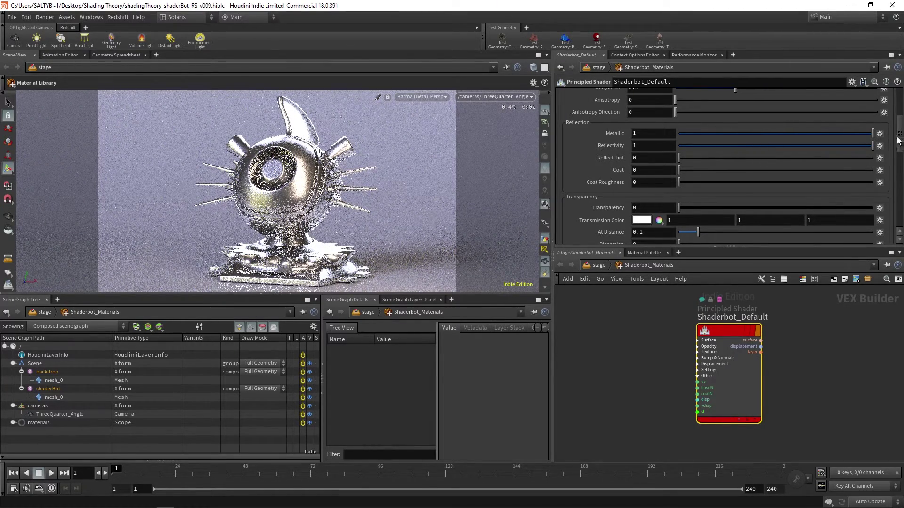
Set the shader's specular Roughness to 0.
{"action": "scroll", "coordinate": [896, 131], "scroll_direction": "up", "scroll_amount": 3}
{"action": "left_click", "coordinate": [634, 159]}
{"action": "type", "text": "0"}
{"action": "key", "text": "Return"}
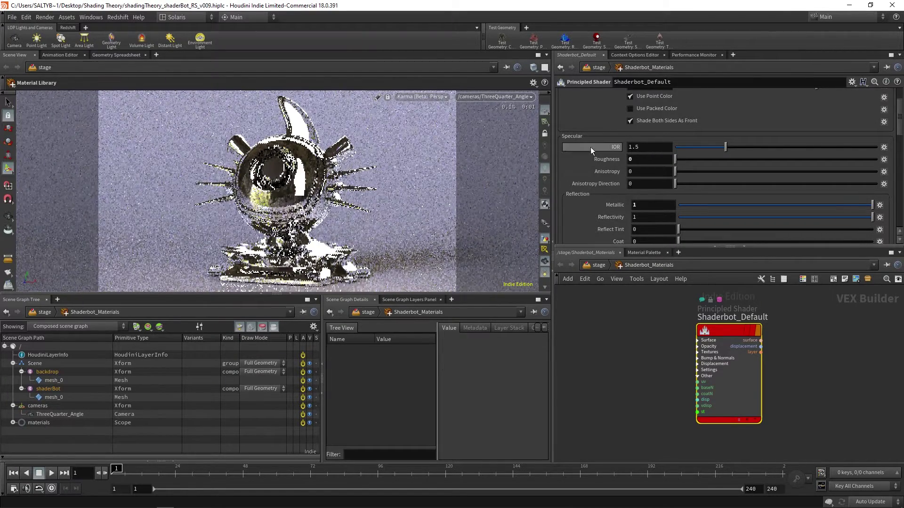
Pause the Karma render in the scene viewport.
{"action": "left_click", "coordinate": [442, 97]}
{"action": "left_click", "coordinate": [432, 97]}
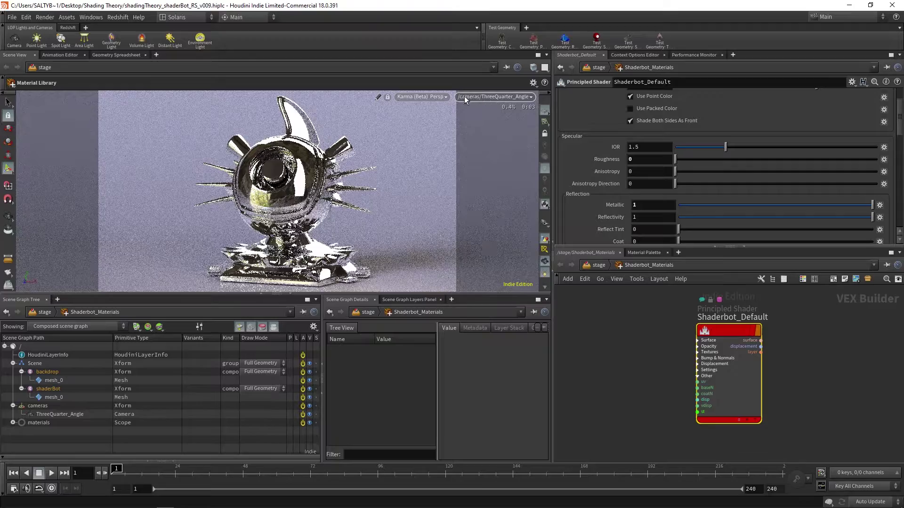
{"action": "left_click", "coordinate": [436, 96]}
{"action": "left_click", "coordinate": [425, 182]}
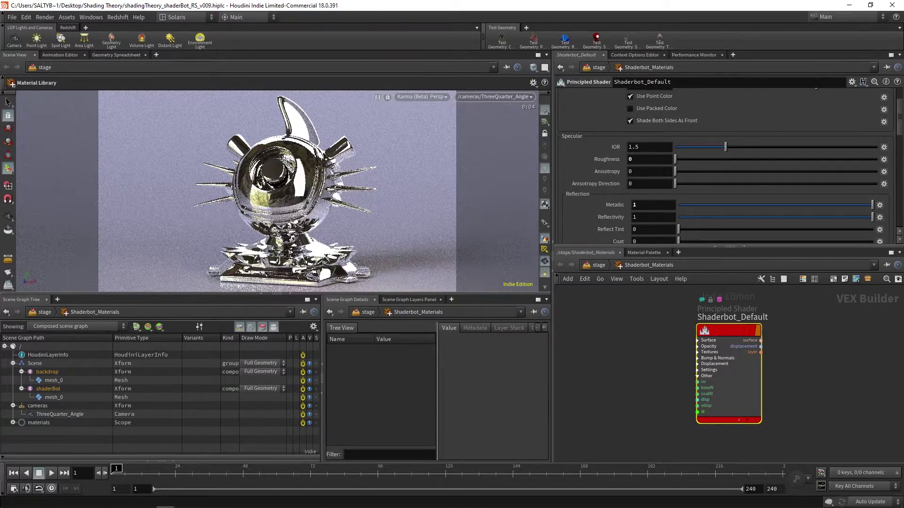
Switch to RefractiveIndex.INFO in Chrome and open the Gold (Au) page of METALS in the selected data for 3D artists.
{"action": "mouse_move", "coordinate": [79, 501]}
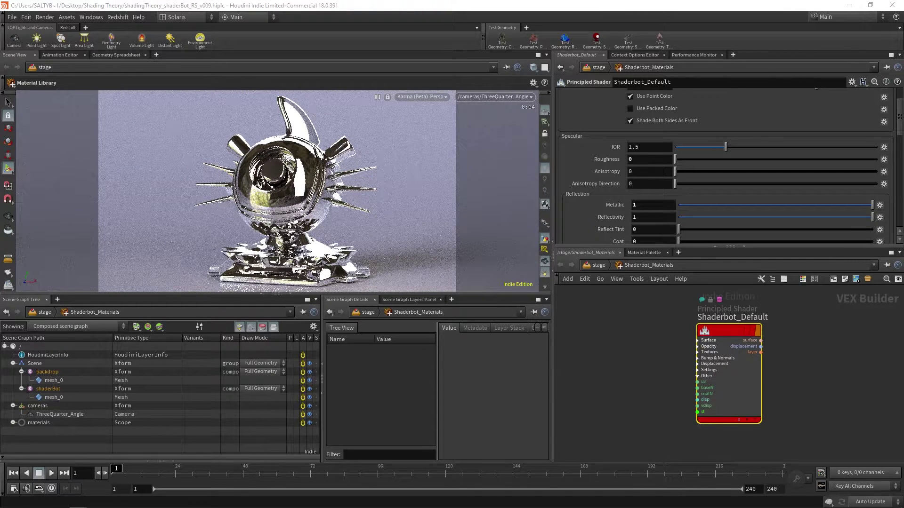
{"action": "key", "text": "alt+Tab"}
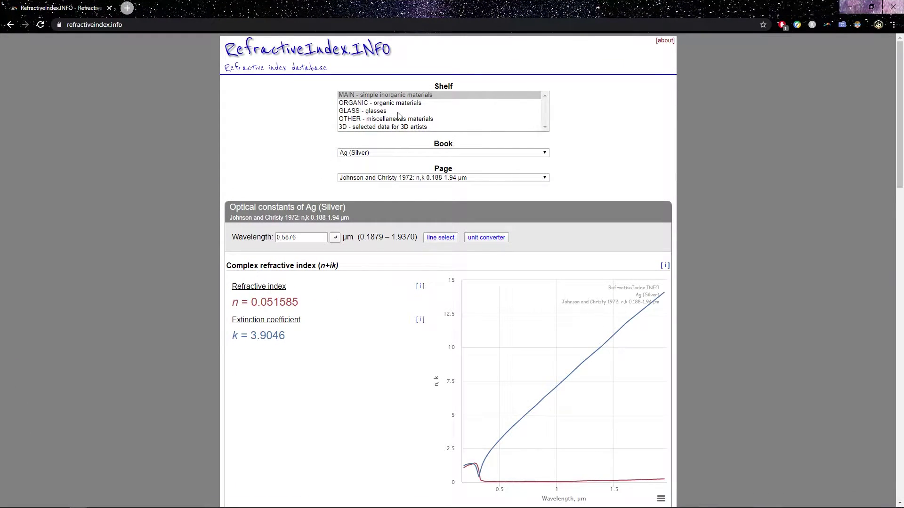
{"action": "left_click", "coordinate": [369, 127]}
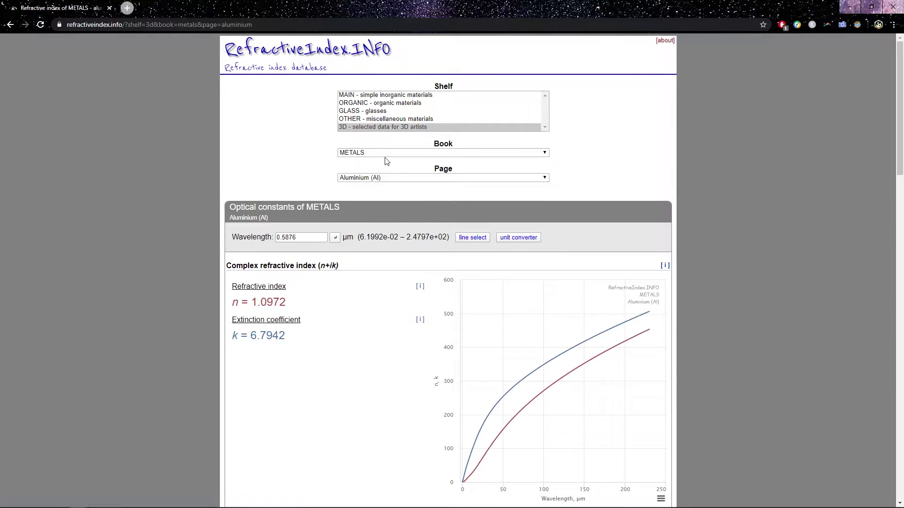
{"action": "left_click", "coordinate": [374, 177]}
{"action": "left_click", "coordinate": [369, 212]}
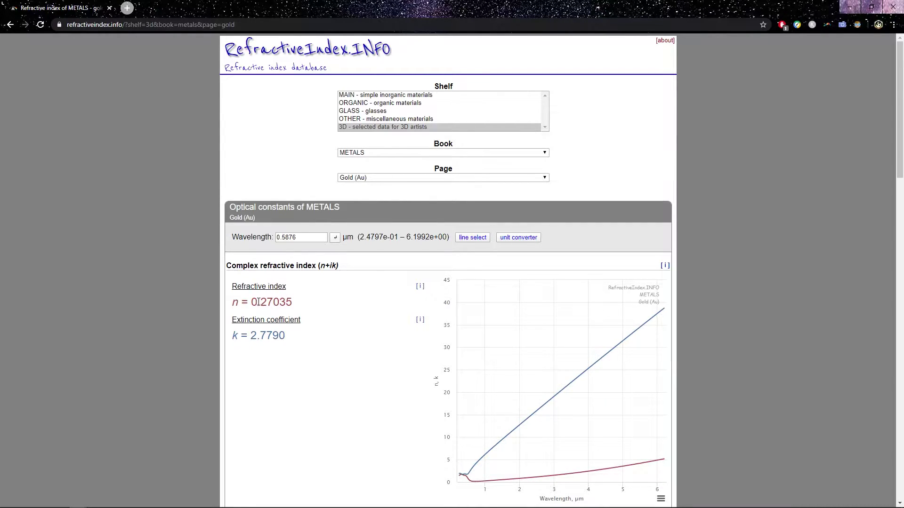
Copy gold's refractive index n and paste it into the shader's IOR in Houdini, giving 0.27035.
{"action": "left_click_drag", "start_coordinate": [251, 302], "coordinate": [291, 304]}
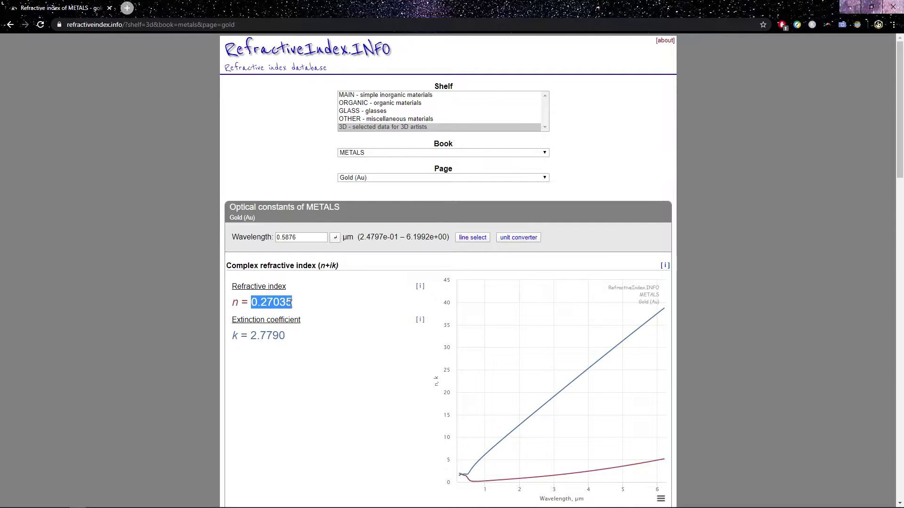
{"action": "right_click", "coordinate": [283, 302]}
{"action": "left_click", "coordinate": [291, 307]}
{"action": "left_click", "coordinate": [850, 7]}
{"action": "left_click", "coordinate": [639, 147]}
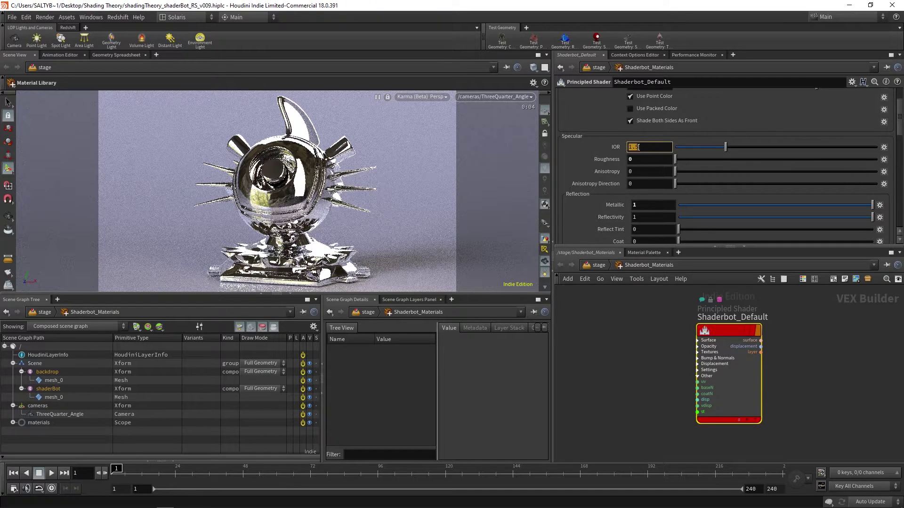
{"action": "key", "text": "ctrl+v"}
{"action": "key", "text": "Return"}
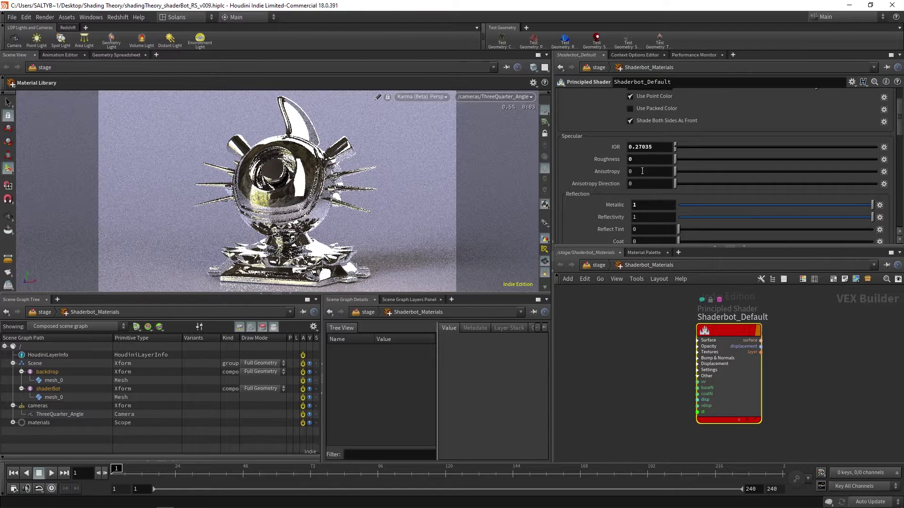
Set the shader's Base Color to a gold tone with RGB 1, 0.7108, 0.277 and close the colour editor.
{"action": "scroll", "coordinate": [890, 149], "scroll_direction": "down", "scroll_amount": 5}
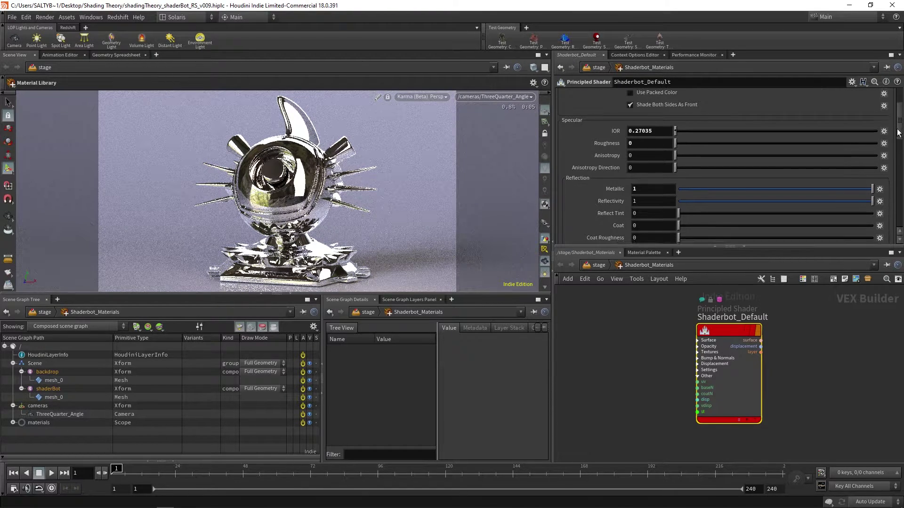
{"action": "scroll", "coordinate": [883, 131], "scroll_direction": "up", "scroll_amount": 8}
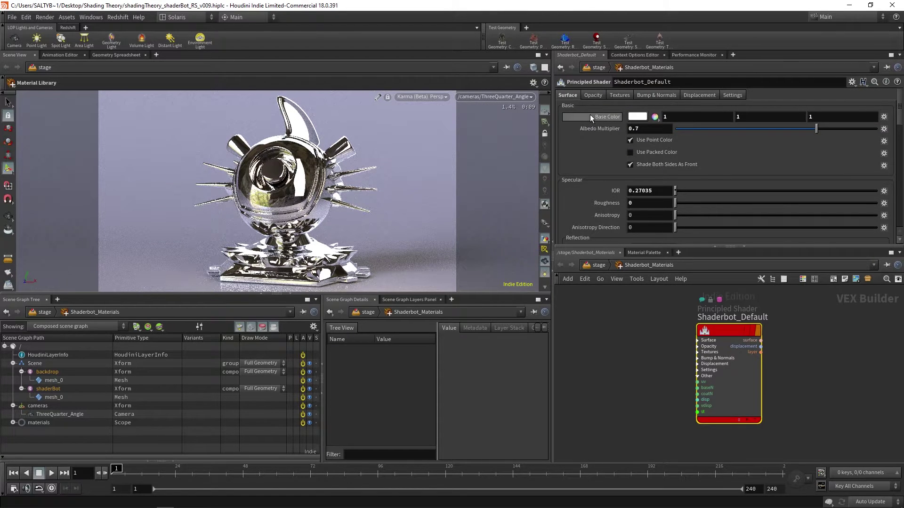
{"action": "left_click", "coordinate": [636, 117]}
{"action": "left_click_drag", "start_coordinate": [599, 151], "coordinate": [676, 167]}
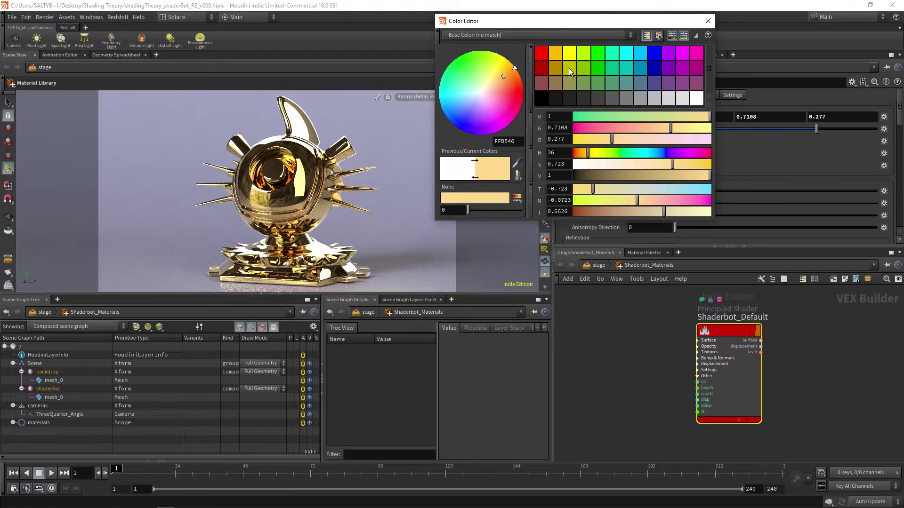
{"action": "left_click", "coordinate": [369, 241]}
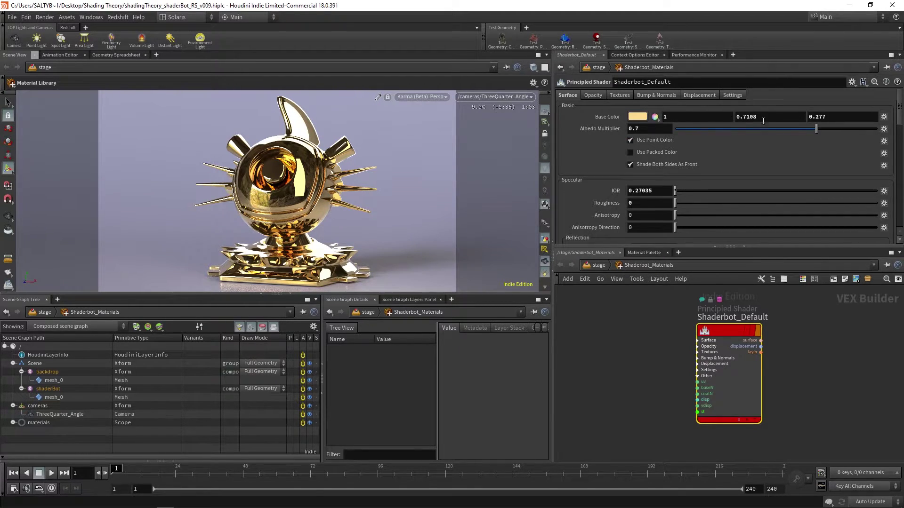
Pause the Karma render and switch to the gold page in Chrome, placing the cursor in its wavelength field.
{"action": "left_click", "coordinate": [419, 97]}
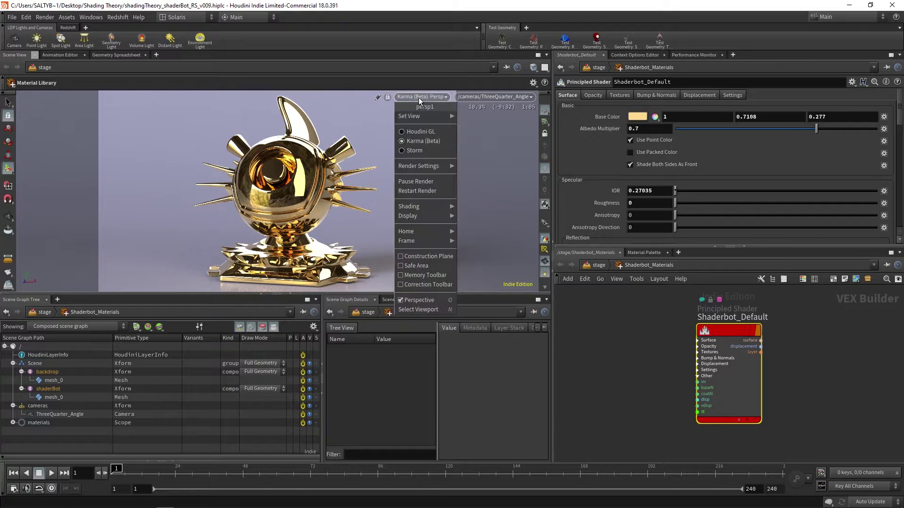
{"action": "left_click", "coordinate": [417, 182]}
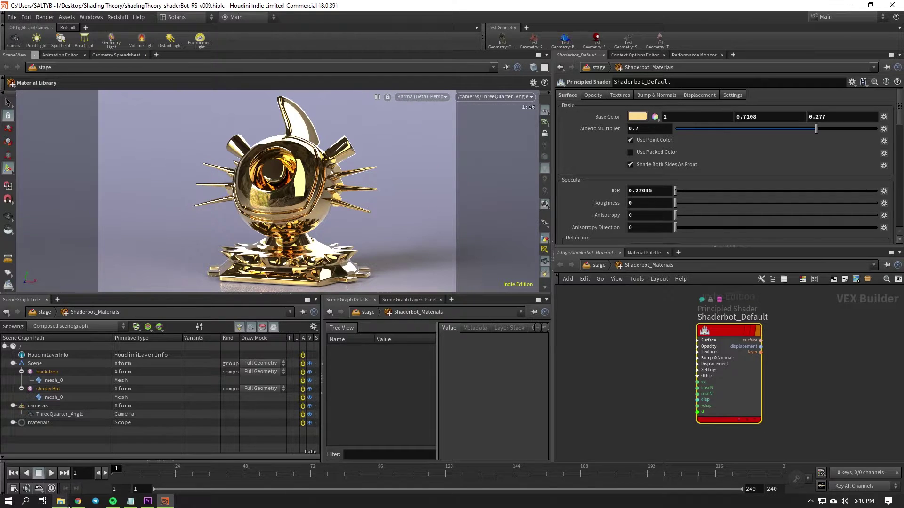
{"action": "left_click", "coordinate": [78, 502]}
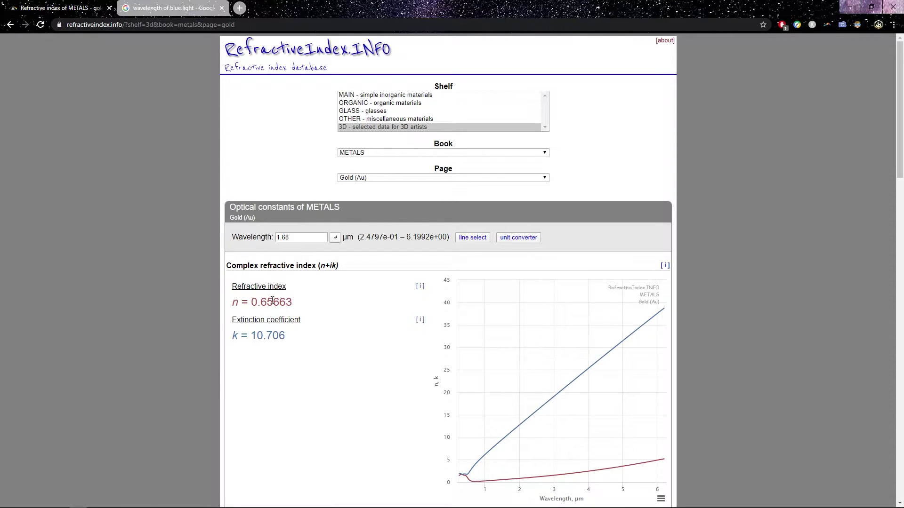
{"action": "left_click_drag", "start_coordinate": [236, 238], "coordinate": [274, 238]}
{"action": "left_click", "coordinate": [295, 238]}
Open the Snipping Tool and capture a snip of the whole refractive index page.
{"action": "key", "text": "super"}
{"action": "type", "text": "sn"}
{"action": "key", "text": "Return"}
{"action": "left_click", "coordinate": [410, 151]}
{"action": "left_click_drag", "start_coordinate": [2, 36], "coordinate": [893, 500]}
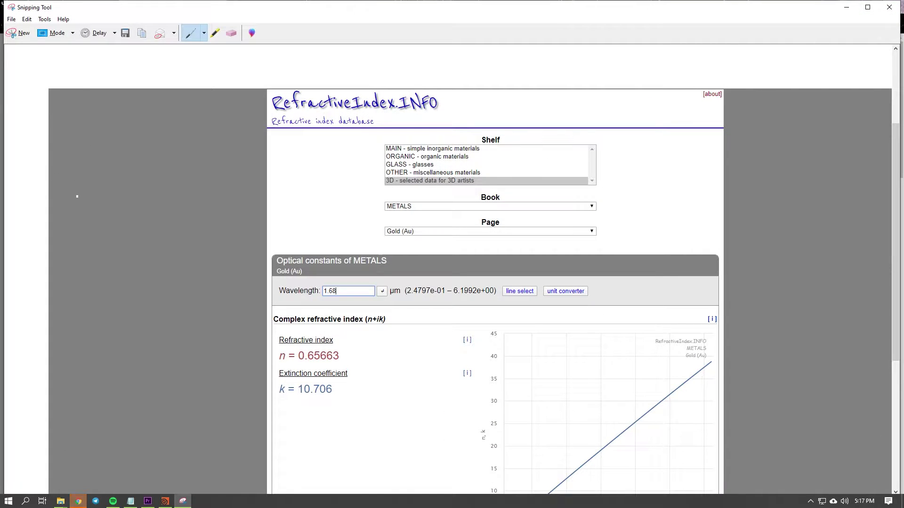
Draw a long-wavelength wave on the snip's empty side margin and a tighter, shorter-wavelength wave beneath it.
{"action": "mouse_move", "coordinate": [72, 196]}
{"action": "left_mouse_down"}
{"action": "mouse_move", "coordinate": [76, 164]}
{"action": "mouse_move", "coordinate": [97, 190]}
{"action": "mouse_move", "coordinate": [143, 168]}
{"action": "mouse_move", "coordinate": [161, 195]}
{"action": "mouse_move", "coordinate": [188, 163]}
{"action": "mouse_move", "coordinate": [206, 199]}
{"action": "left_mouse_up"}
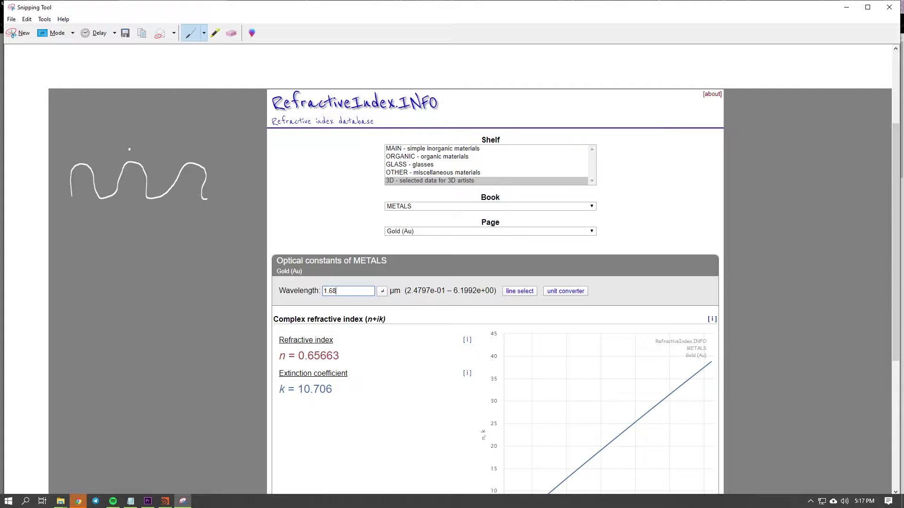
{"action": "mouse_move", "coordinate": [76, 266]}
{"action": "left_mouse_down"}
{"action": "mouse_move", "coordinate": [77, 247]}
{"action": "mouse_move", "coordinate": [91, 249]}
{"action": "mouse_move", "coordinate": [93, 266]}
{"action": "mouse_move", "coordinate": [100, 239]}
{"action": "mouse_move", "coordinate": [105, 265]}
{"action": "mouse_move", "coordinate": [115, 245]}
{"action": "mouse_move", "coordinate": [142, 256]}
{"action": "mouse_move", "coordinate": [150, 238]}
{"action": "mouse_move", "coordinate": [151, 264]}
{"action": "left_mouse_up"}
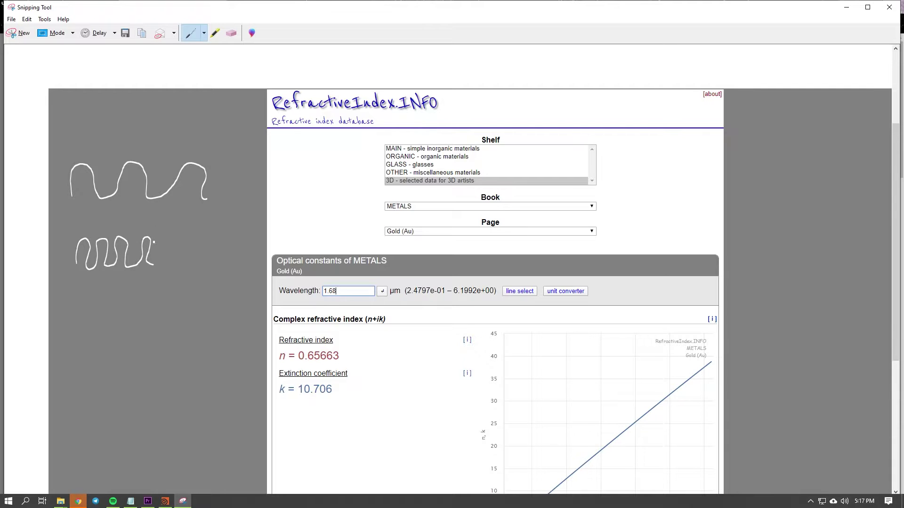
{"action": "left_click_drag", "start_coordinate": [155, 168], "coordinate": [172, 166]}
{"action": "left_click_drag", "start_coordinate": [301, 297], "coordinate": [310, 297]}
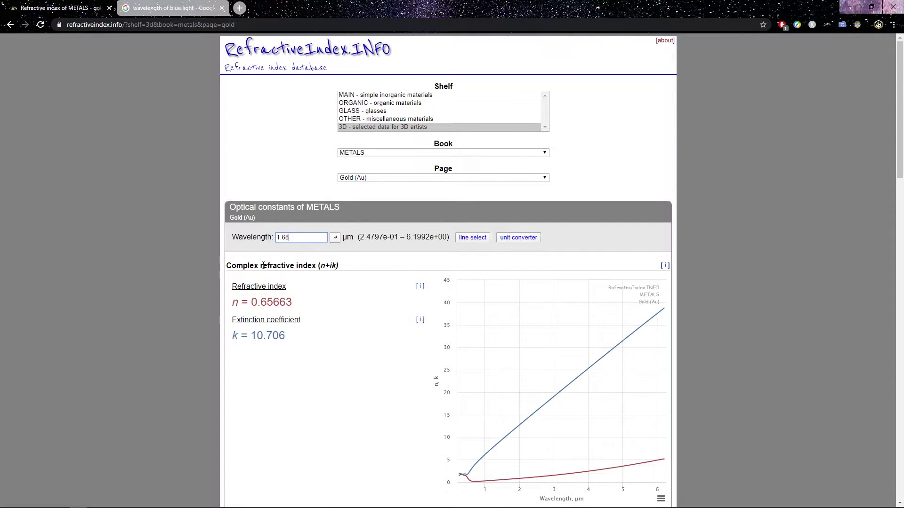
Search Google in Chrome for "wavelength of red light".
{"action": "left_click", "coordinate": [175, 8]}
{"action": "left_click_drag", "start_coordinate": [180, 55], "coordinate": [150, 59]}
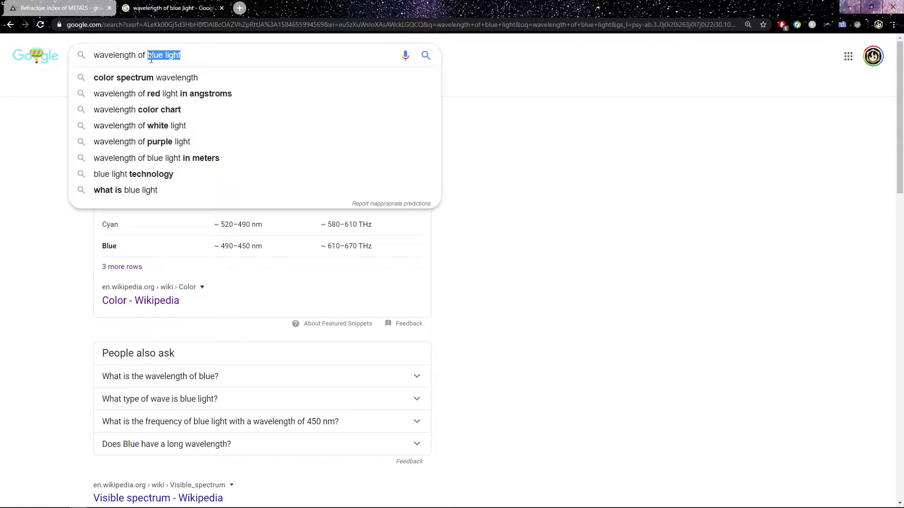
{"action": "type", "text": "red light"}
{"action": "key", "text": "Return"}
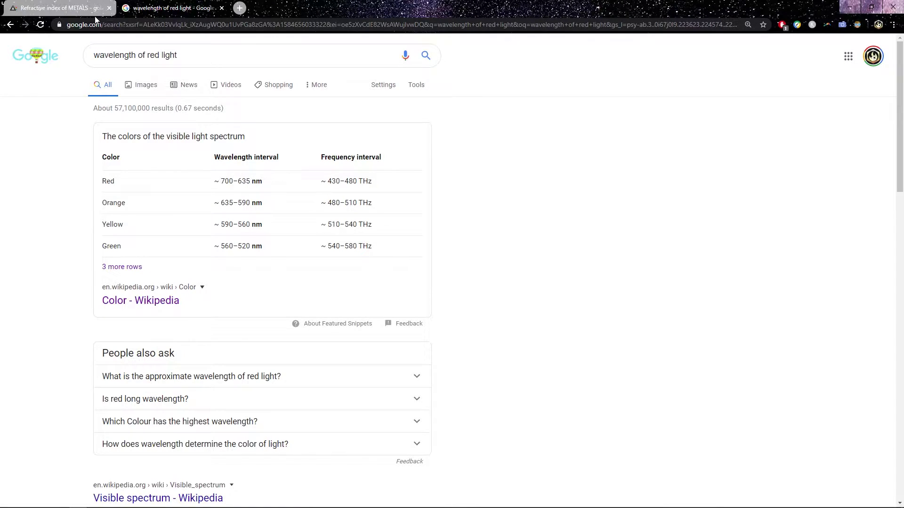
Set the wavelength on the gold page of RefractiveIndex.INFO to 0.65 µm.
{"action": "left_click", "coordinate": [74, 11]}
{"action": "left_click_drag", "start_coordinate": [303, 234], "coordinate": [258, 234]}
{"action": "key", "text": "BackSpace"}
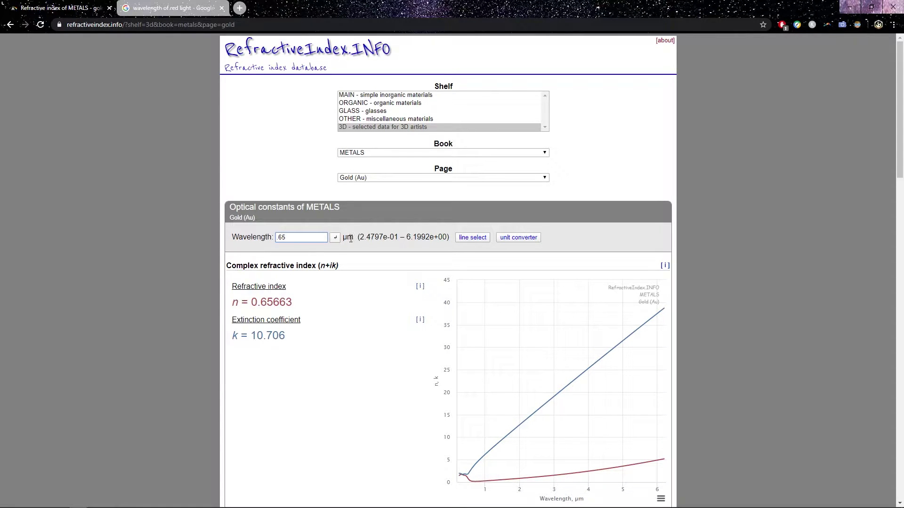
{"action": "key", "text": "Return"}
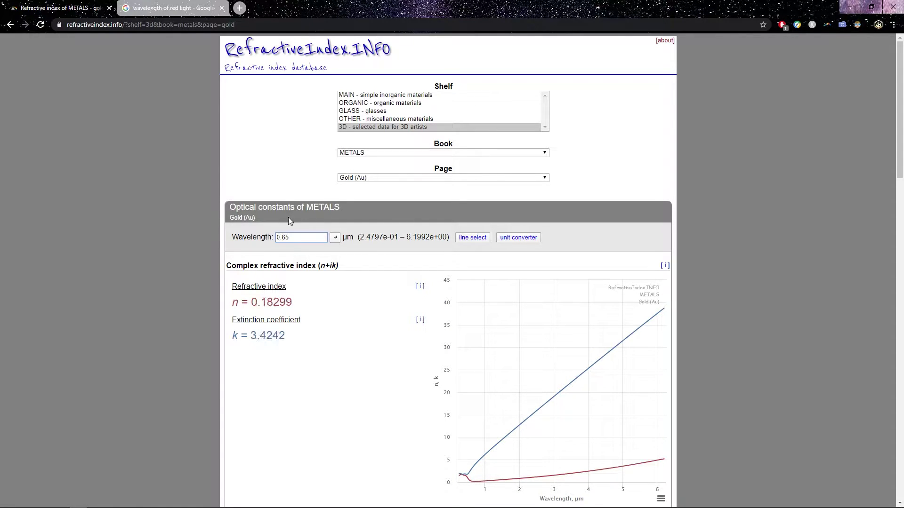
Copy the non-polarized reflectance value R from gold's reflection calculator.
{"action": "scroll", "coordinate": [113, 220], "scroll_direction": "down", "scroll_amount": 18}
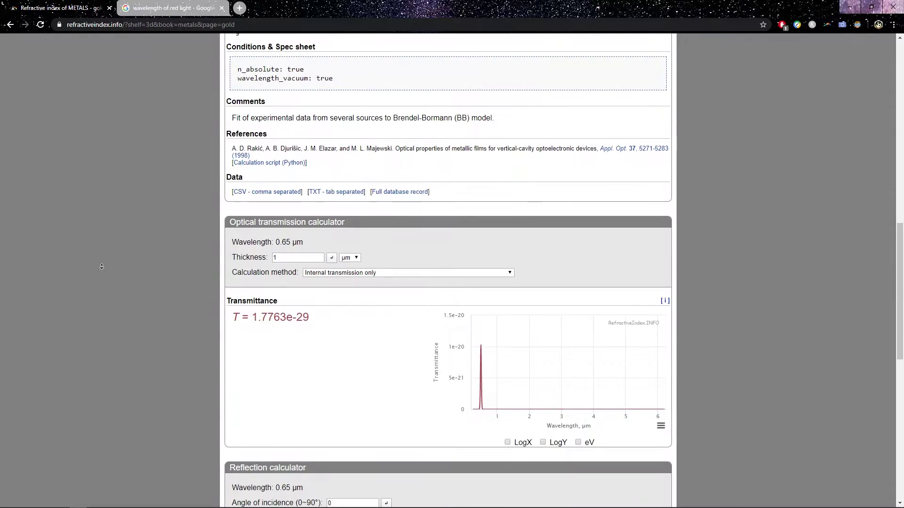
{"action": "scroll", "coordinate": [125, 212], "scroll_direction": "down", "scroll_amount": 1}
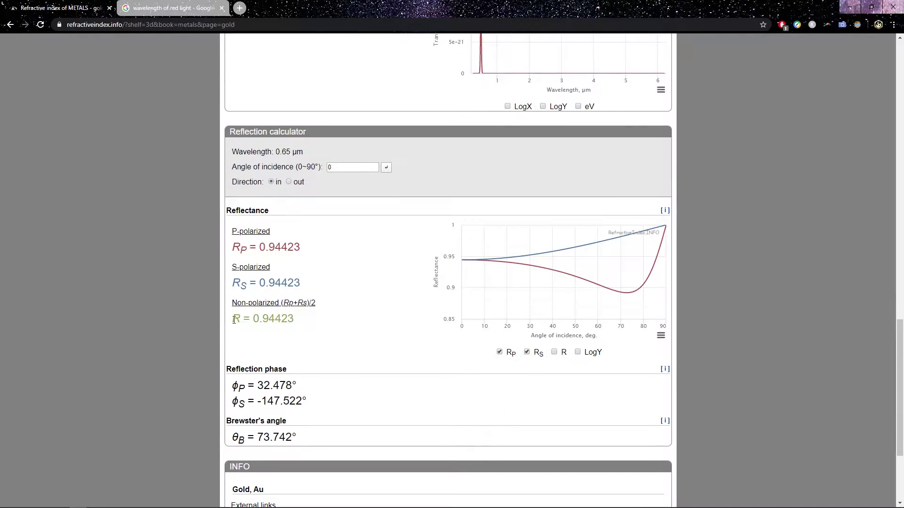
{"action": "left_click_drag", "start_coordinate": [294, 321], "coordinate": [279, 303]}
{"action": "left_click", "coordinate": [280, 318]}
{"action": "left_click_drag", "start_coordinate": [276, 211], "coordinate": [236, 209]}
{"action": "left_click_drag", "start_coordinate": [300, 323], "coordinate": [236, 319]}
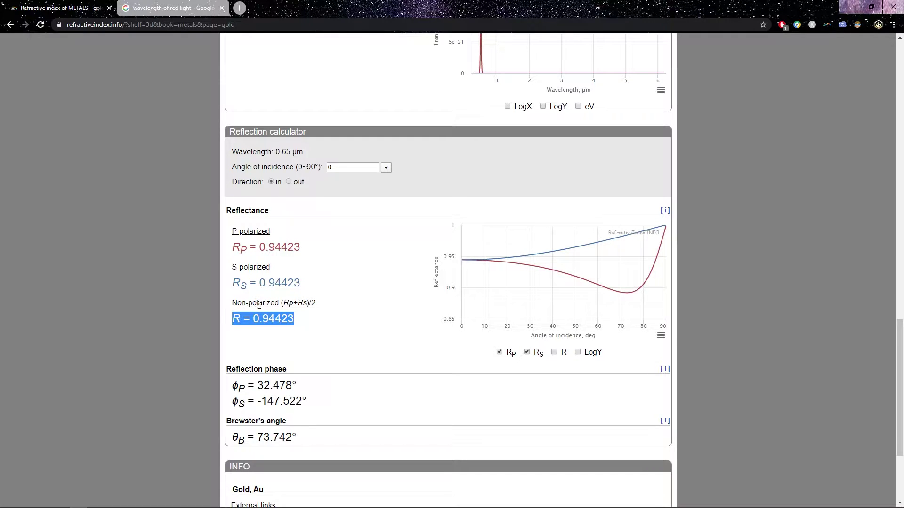
{"action": "left_click", "coordinate": [236, 316]}
{"action": "left_click_drag", "start_coordinate": [254, 319], "coordinate": [301, 324]}
{"action": "right_click", "coordinate": [286, 319]}
{"action": "left_click", "coordinate": [311, 329]}
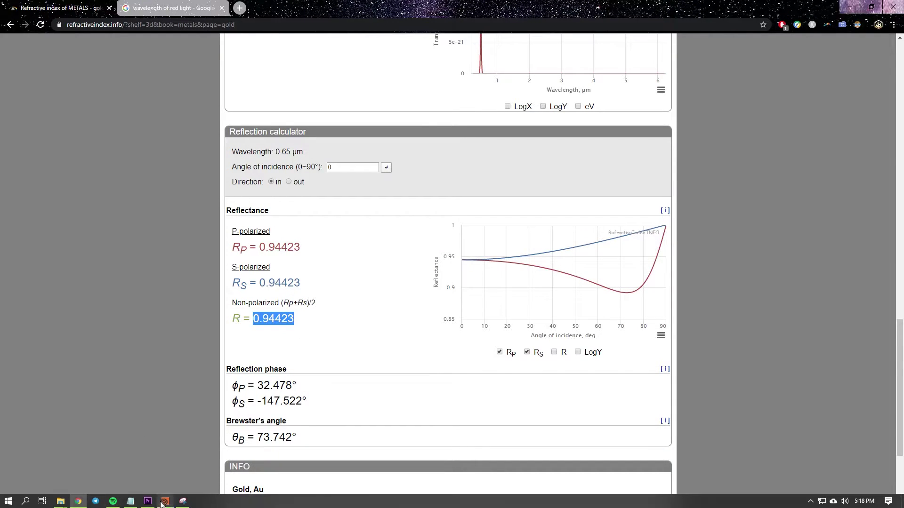
Switch to Houdini and paste the copied reflectance into the Base Color's red channel, giving 0.94423.
{"action": "left_click", "coordinate": [164, 502]}
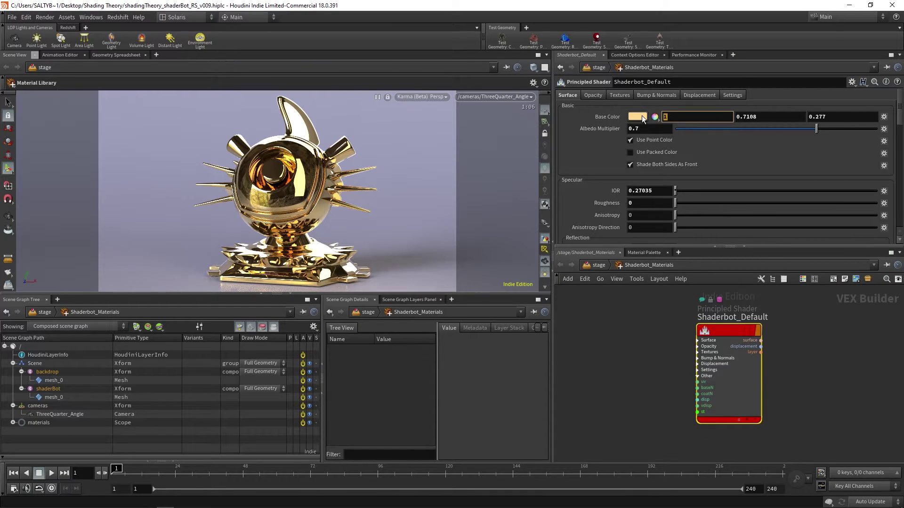
{"action": "key", "text": "ctrl+v"}
{"action": "key", "text": "Return"}
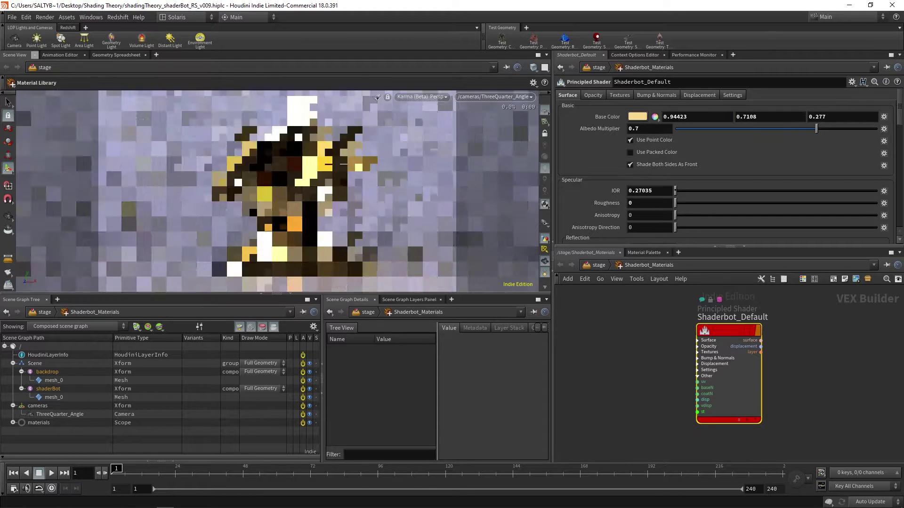
Switch to Chrome and search Google for "wavelength of green light".
{"action": "left_click", "coordinate": [78, 502]}
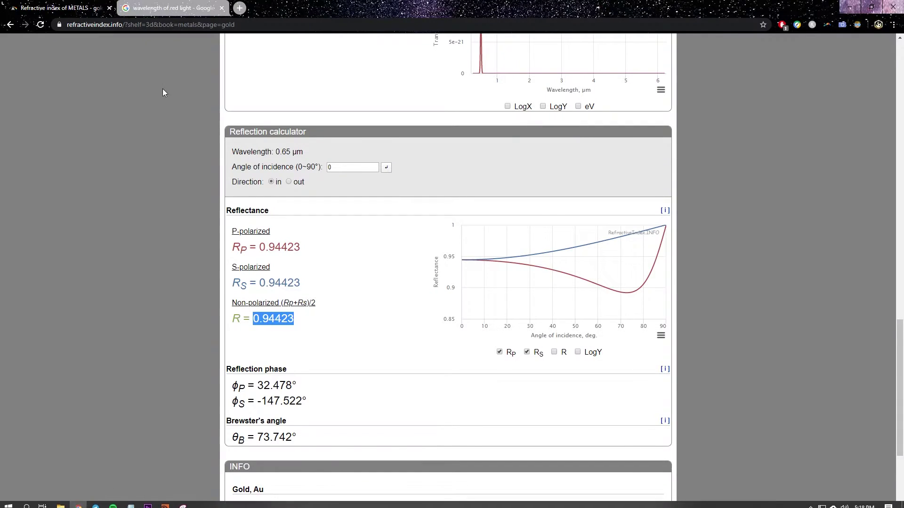
{"action": "left_click", "coordinate": [177, 7]}
{"action": "left_click_drag", "start_coordinate": [179, 56], "coordinate": [150, 59]}
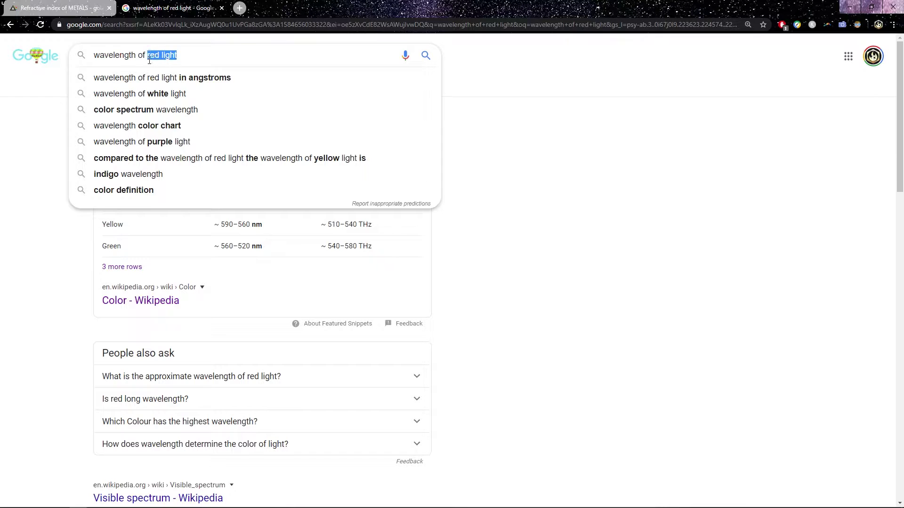
{"action": "type", "text": "green light"}
{"action": "key", "text": "Return"}
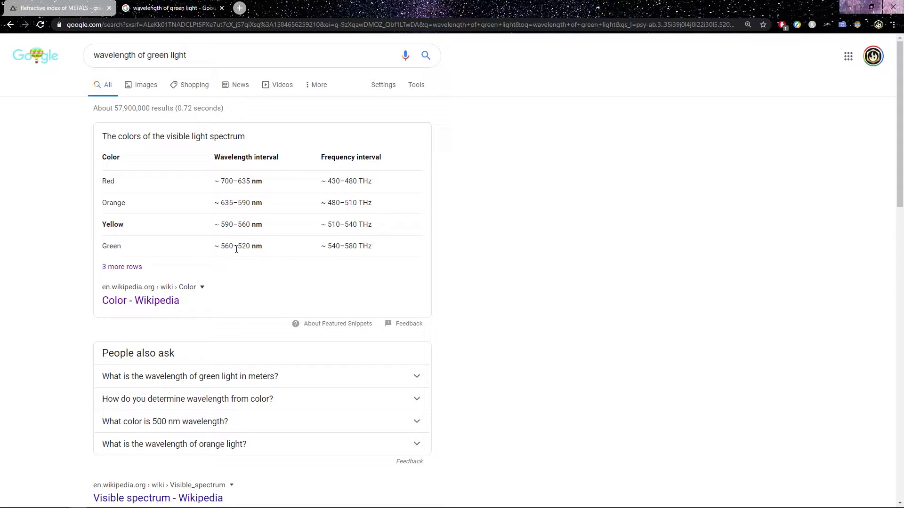
Set the wavelength on the gold page of RefractiveIndex.INFO to 0.535 µm.
{"action": "key", "text": "ctrl+Tab"}
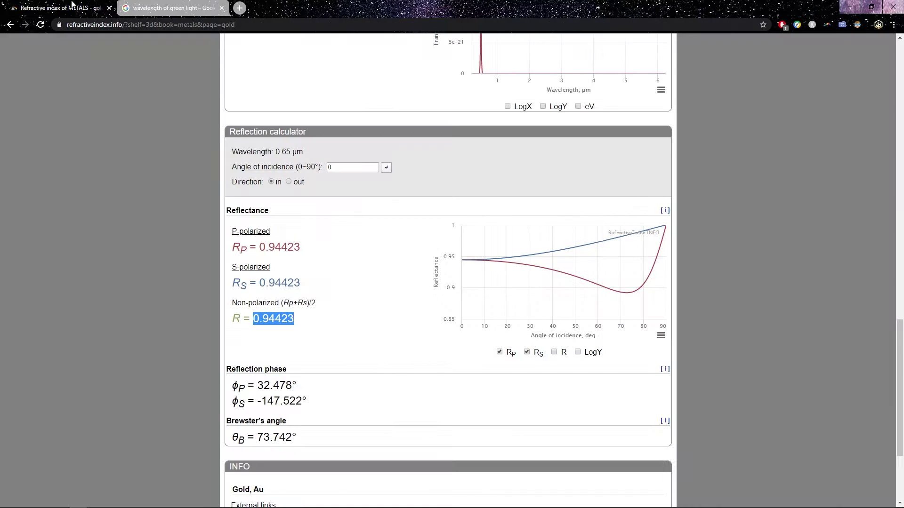
{"action": "scroll", "coordinate": [168, 255], "scroll_direction": "up", "scroll_amount": 8}
{"action": "left_click_drag", "start_coordinate": [289, 220], "coordinate": [281, 220]}
{"action": "type", "text": "535"}
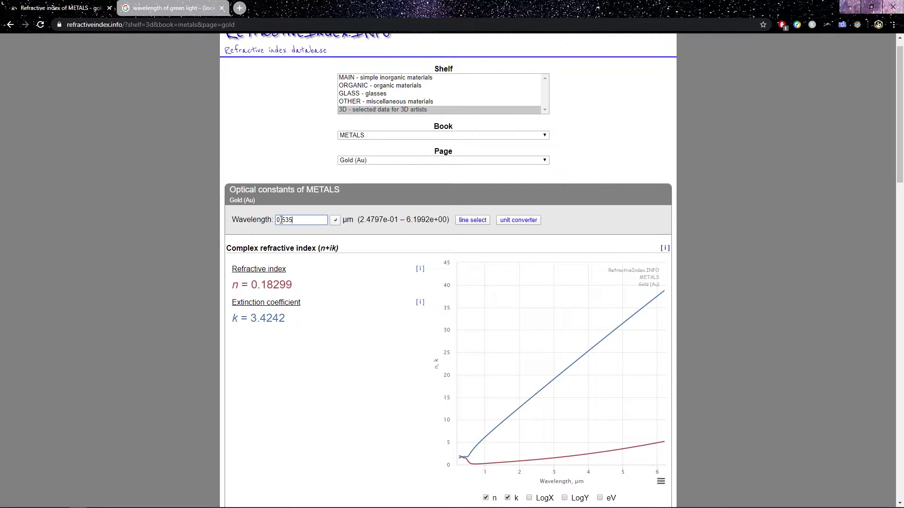
{"action": "key", "text": "Return"}
Copy the non-polarized reflectance R calculated for gold at the green wavelength.
{"action": "scroll", "coordinate": [102, 237], "scroll_direction": "down", "scroll_amount": 15}
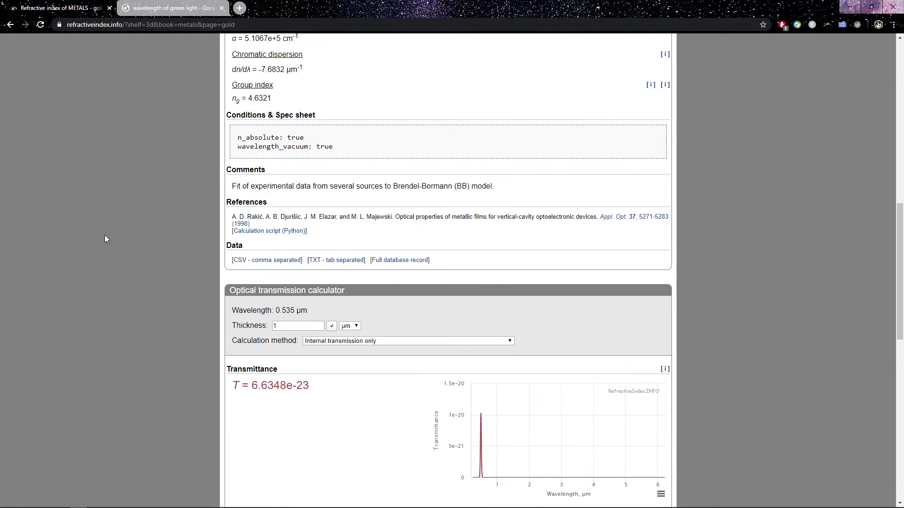
{"action": "scroll", "coordinate": [149, 273], "scroll_direction": "down", "scroll_amount": 2}
{"action": "left_click_drag", "start_coordinate": [295, 377], "coordinate": [252, 377]}
{"action": "right_click", "coordinate": [271, 376]}
{"action": "left_click", "coordinate": [285, 384]}
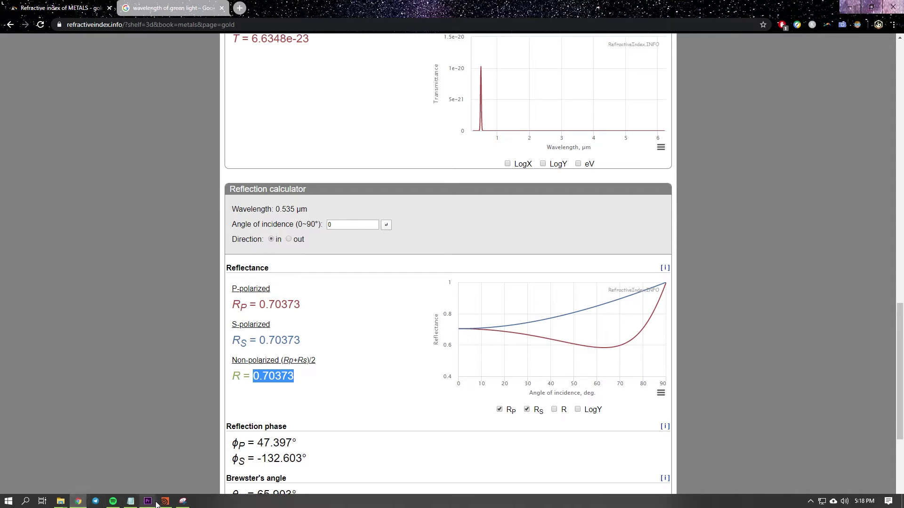
Switch to Houdini and paste the copied reflectance 0.70373 into the Base Color's green channel.
{"action": "left_click", "coordinate": [164, 502]}
{"action": "left_click", "coordinate": [740, 116]}
{"action": "key", "text": "ctrl+v"}
{"action": "key", "text": "Return"}
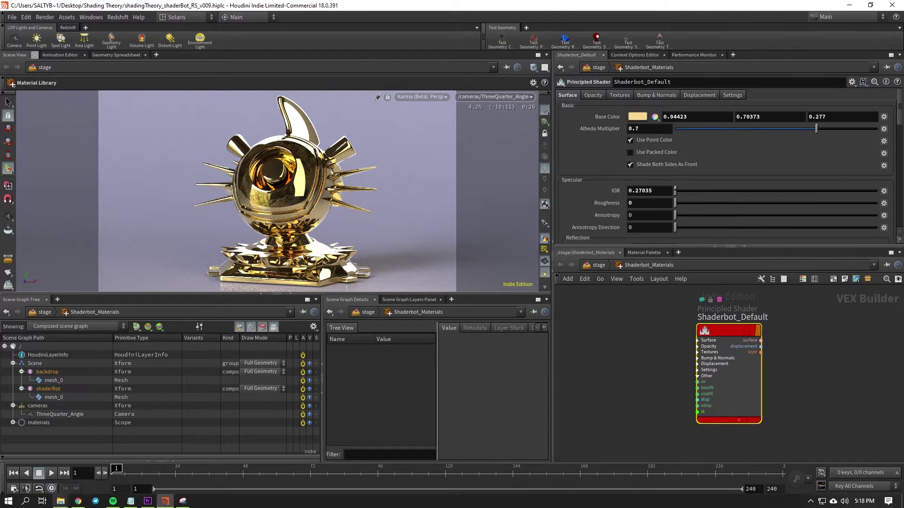
Switch to Chrome and search Google for "wavelength of blue light".
{"action": "left_click", "coordinate": [78, 502]}
{"action": "scroll", "coordinate": [166, 415], "scroll_direction": "up", "scroll_amount": 7}
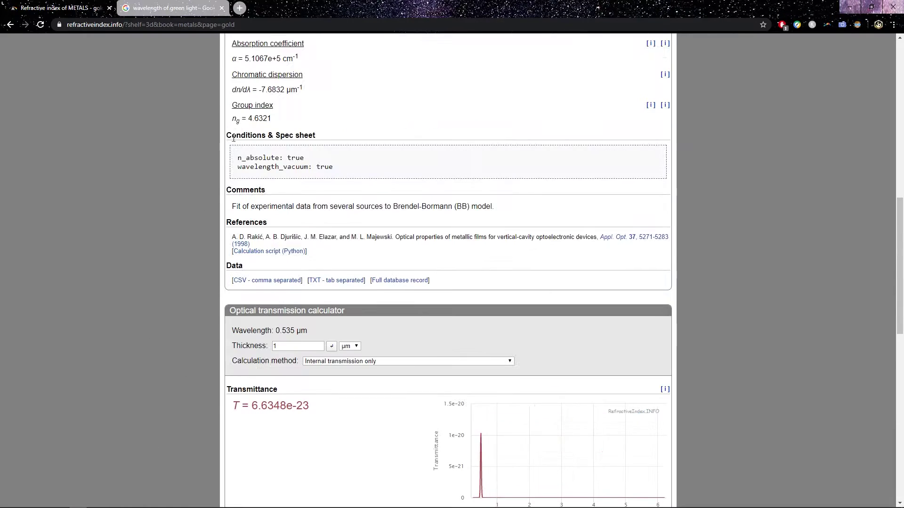
{"action": "left_click", "coordinate": [172, 8]}
{"action": "left_click_drag", "start_coordinate": [187, 55], "coordinate": [148, 61]}
{"action": "type", "text": "blue light"}
{"action": "key", "text": "Return"}
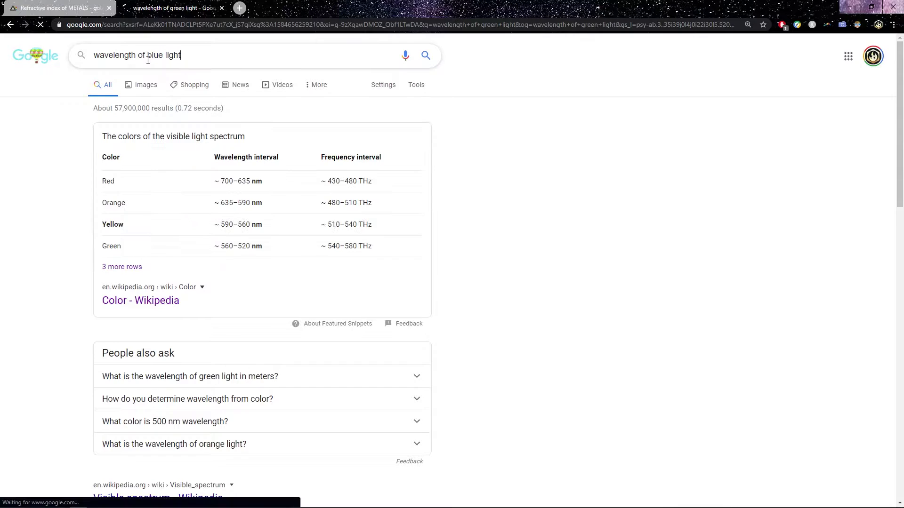
{"action": "scroll", "coordinate": [235, 217], "scroll_direction": "down", "scroll_amount": 1}
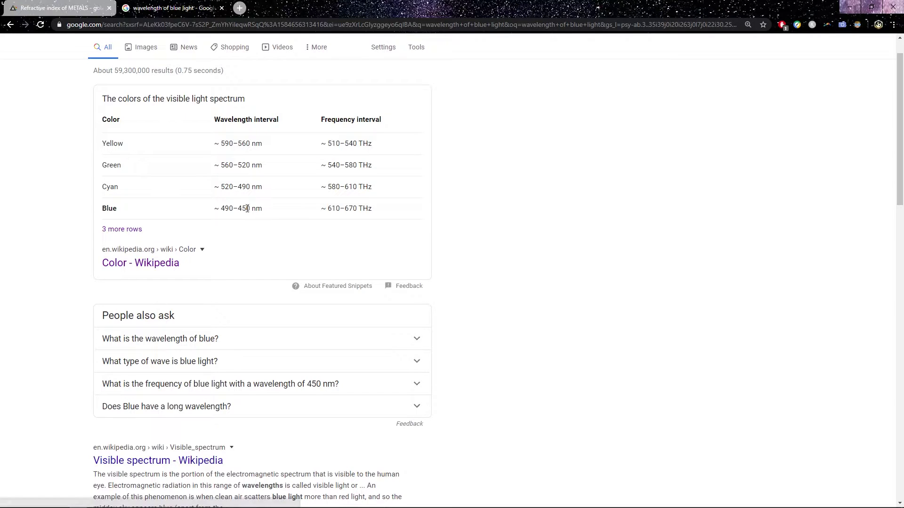
Set the wavelength on the gold page of RefractiveIndex.INFO to 0.47 µm.
{"action": "left_click", "coordinate": [93, 5]}
{"action": "scroll", "coordinate": [145, 43], "scroll_direction": "up", "scroll_amount": 10}
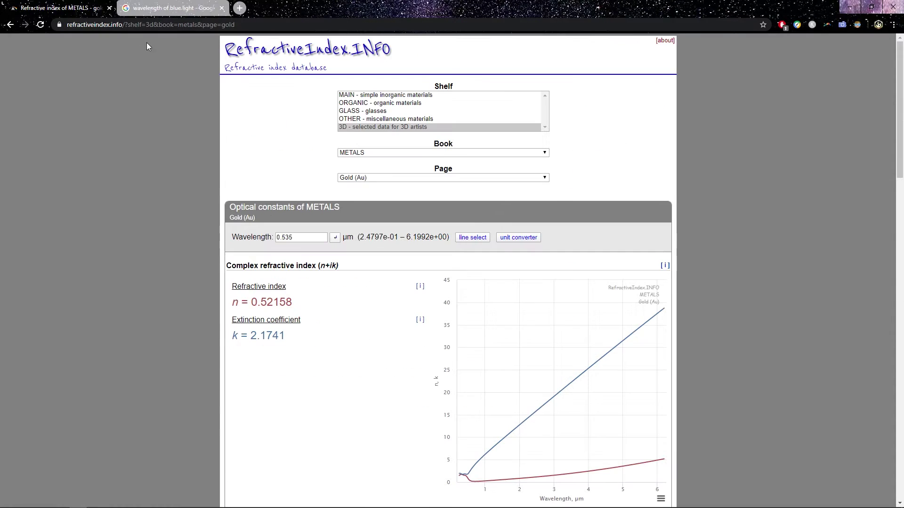
{"action": "double_click", "coordinate": [300, 237]}
{"action": "type", "text": "0.47"}
Copy the non-polarized reflectance R calculated for gold at the blue wavelength.
{"action": "scroll", "coordinate": [128, 251], "scroll_direction": "down", "scroll_amount": 15}
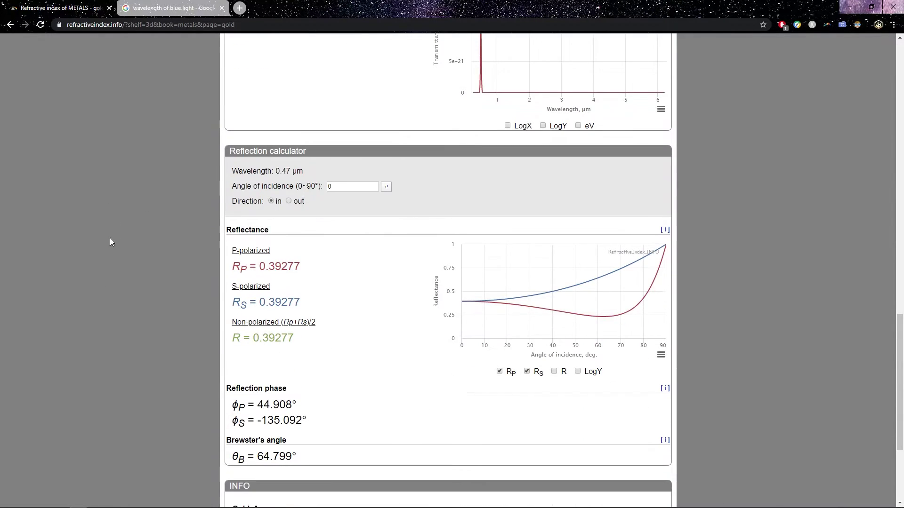
{"action": "mouse_move", "coordinate": [254, 338]}
{"action": "left_mouse_down"}
{"action": "mouse_move", "coordinate": [294, 338]}
{"action": "mouse_move", "coordinate": [253, 339]}
{"action": "left_mouse_up"}
{"action": "right_click", "coordinate": [289, 345]}
{"action": "left_click", "coordinate": [289, 346]}
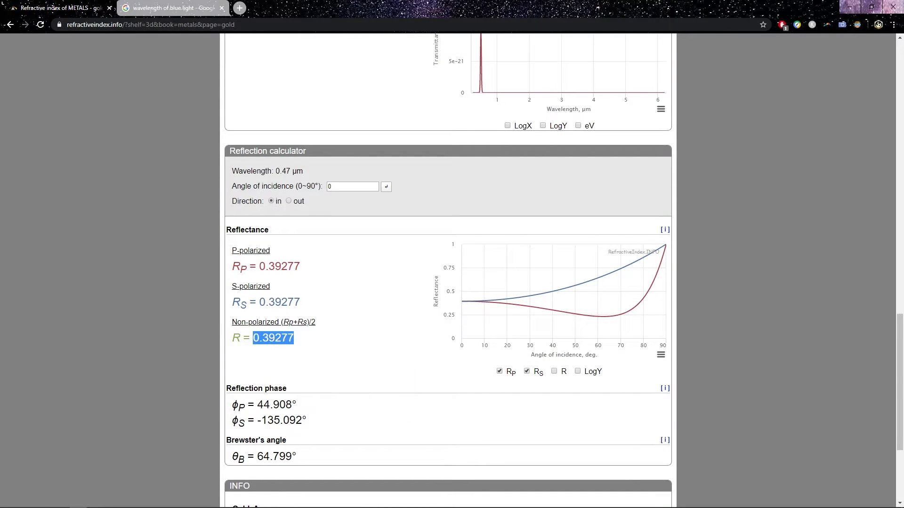
Switch to Houdini and paste the copied reflectance 0.39277 into the Base Color's blue channel.
{"action": "left_click", "coordinate": [165, 502]}
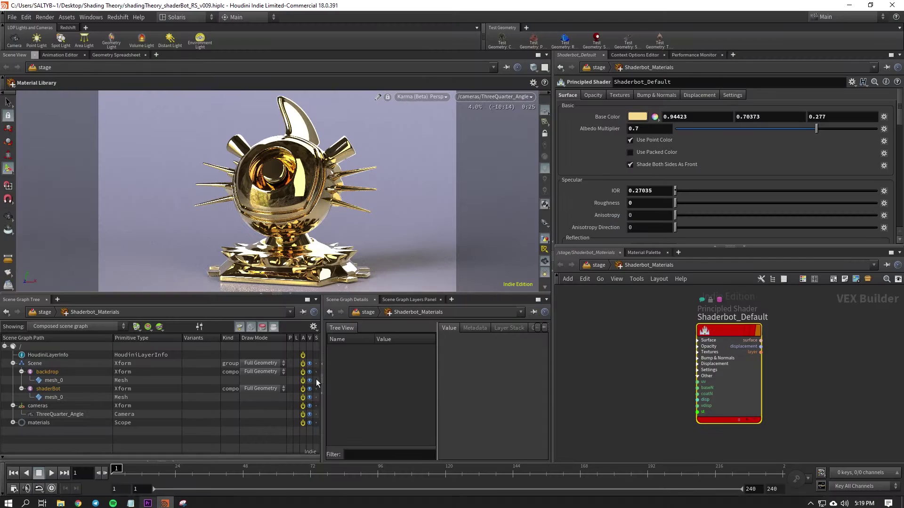
{"action": "left_click_drag", "start_coordinate": [828, 117], "coordinate": [803, 118]}
{"action": "key", "text": "ctrl+v"}
{"action": "key", "text": "Return"}
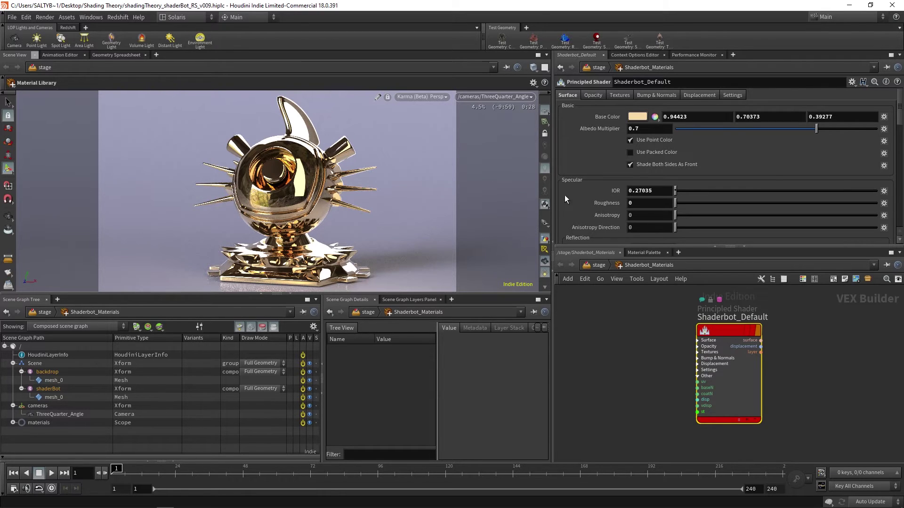
Set the gold shader's specular Roughness to 0.1.
{"action": "double_click", "coordinate": [659, 204]}
{"action": "type", "text": ".1"}
{"action": "key", "text": "Return"}
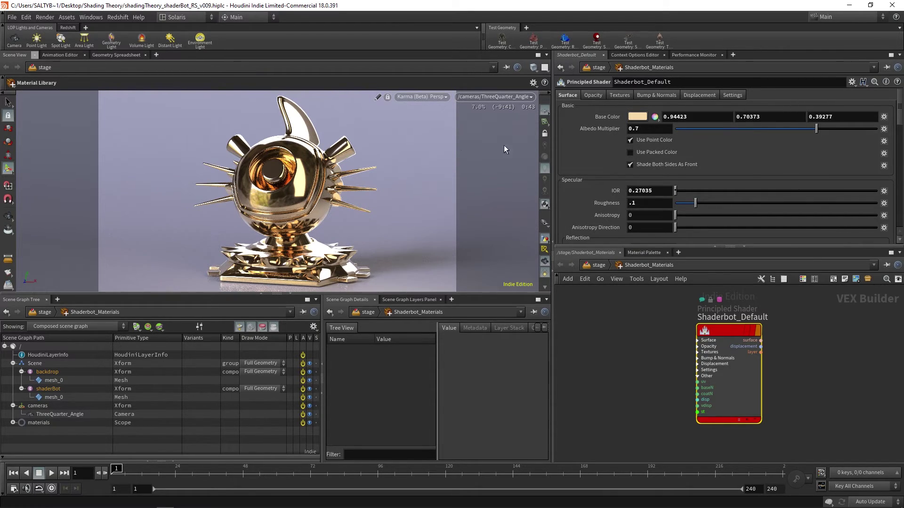
Switch to File Explorer and open the Texture Library folder.
{"action": "mouse_move", "coordinate": [62, 502]}
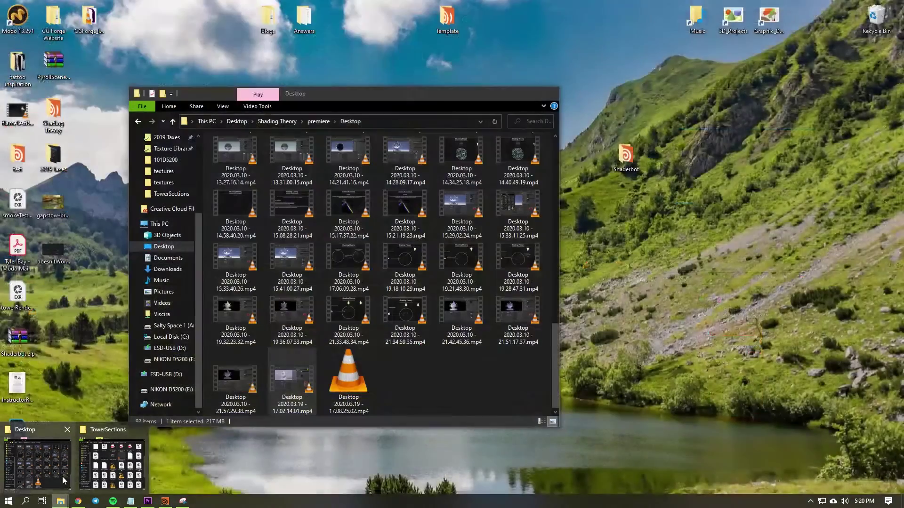
{"action": "left_click", "coordinate": [62, 474]}
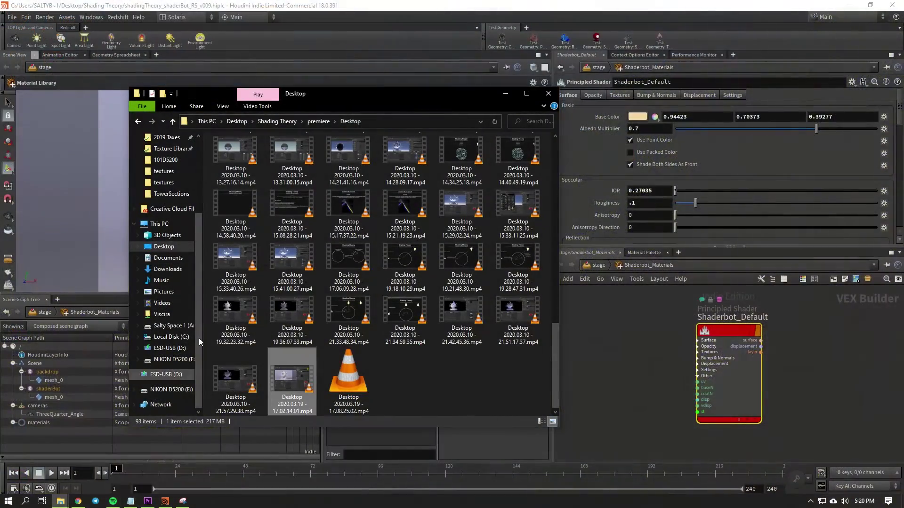
{"action": "left_click", "coordinate": [277, 122]}
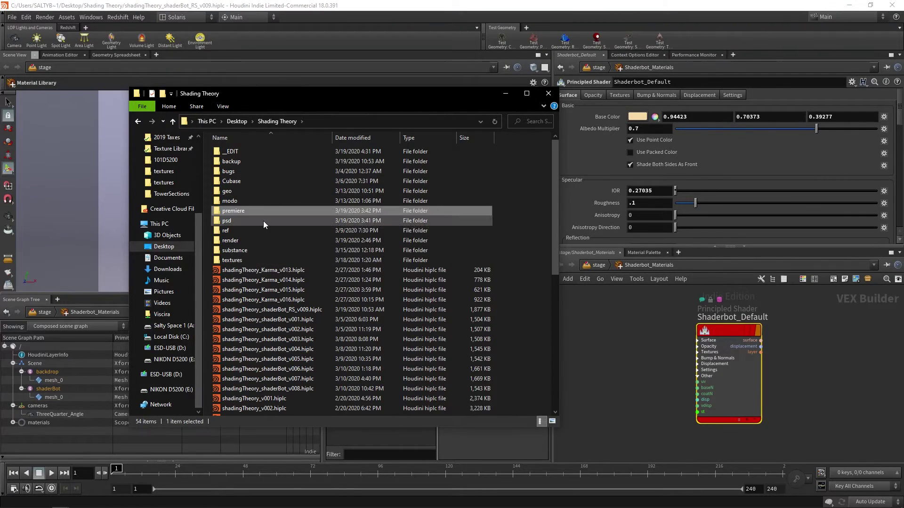
{"action": "left_click_drag", "start_coordinate": [198, 227], "coordinate": [200, 148]}
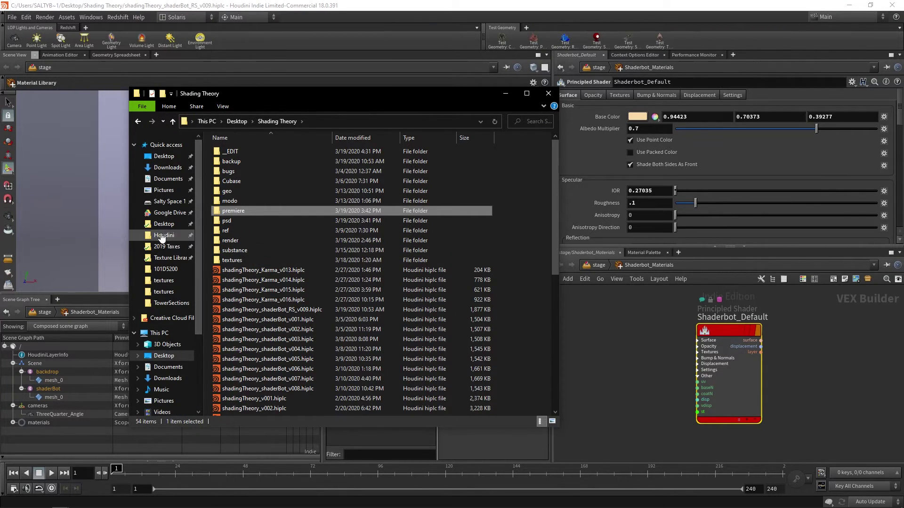
{"action": "left_click", "coordinate": [163, 258]}
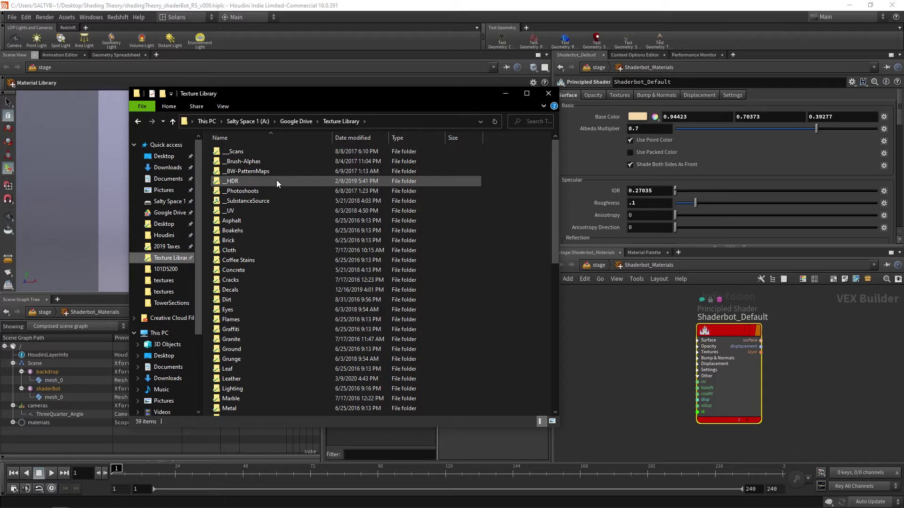
Open the Metal folder inside __BW-PatternMaps and examine its black-and-white metal pattern textures.
{"action": "mouse_move", "coordinate": [275, 181]}
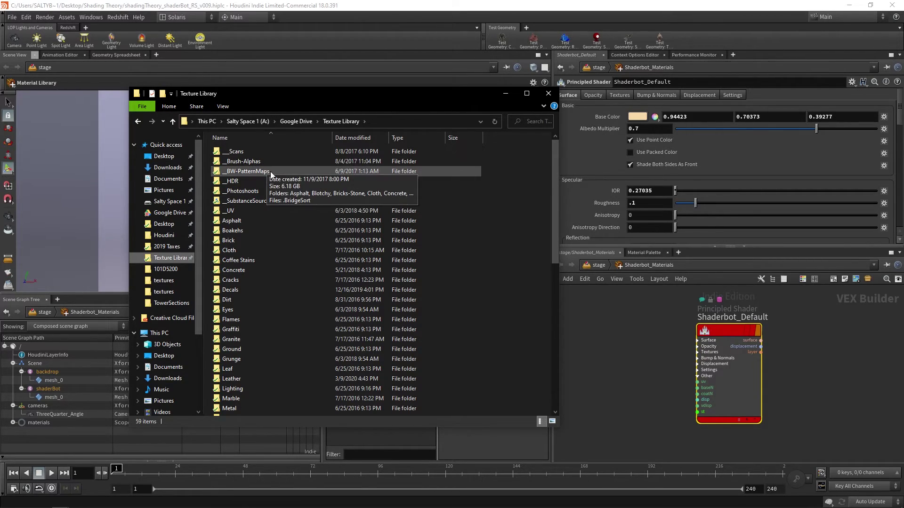
{"action": "left_click", "coordinate": [277, 172]}
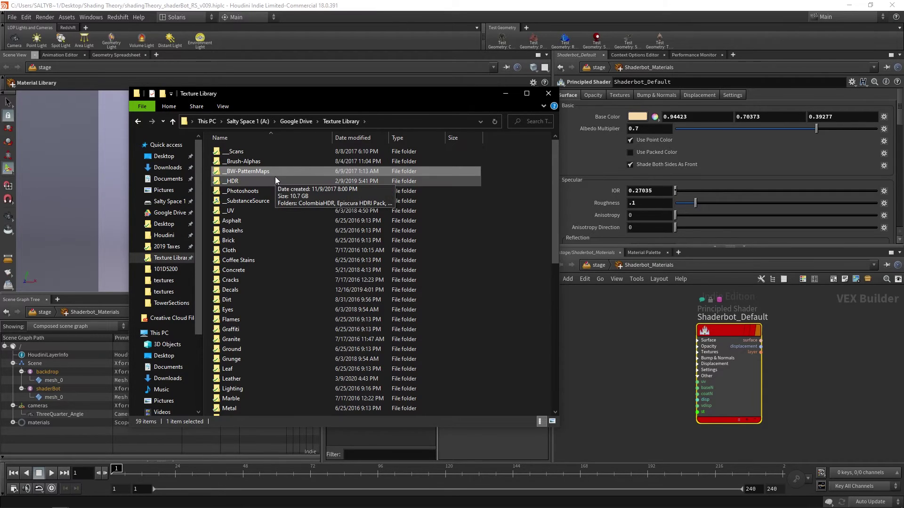
{"action": "mouse_move", "coordinate": [265, 178]}
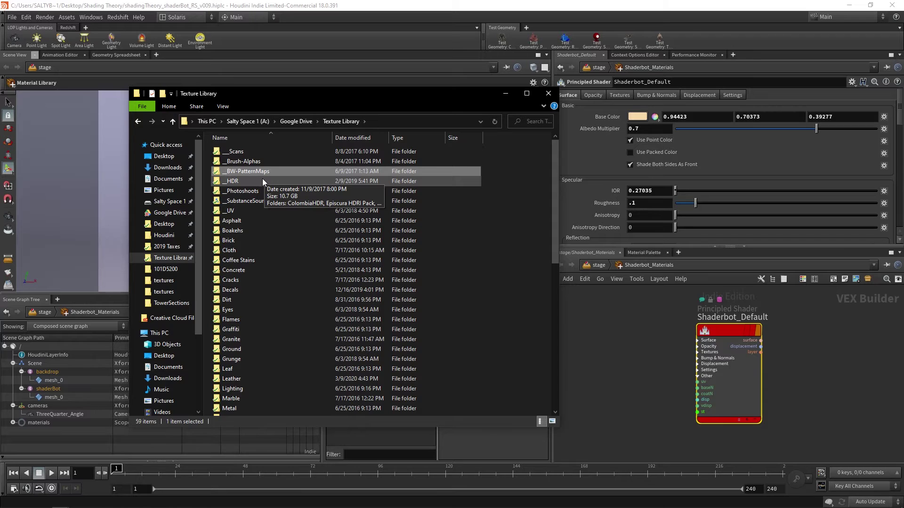
{"action": "double_click", "coordinate": [267, 174]}
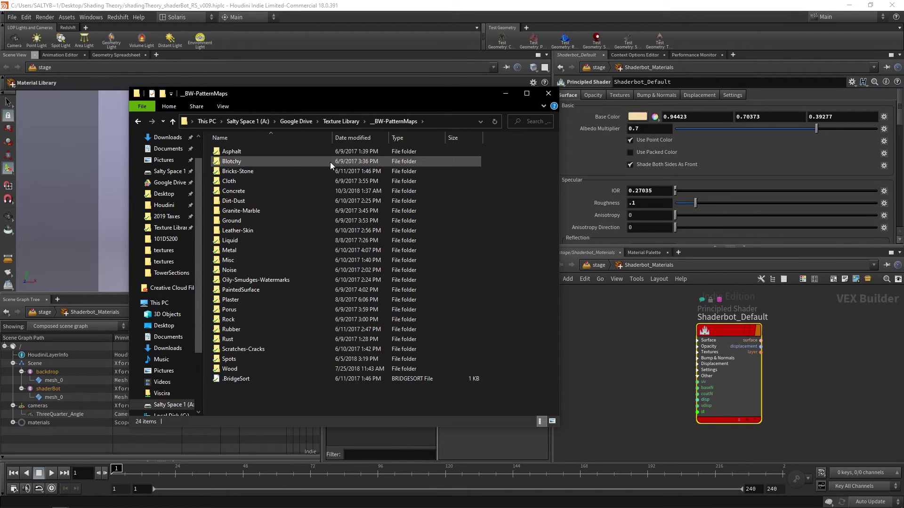
{"action": "double_click", "coordinate": [250, 249]}
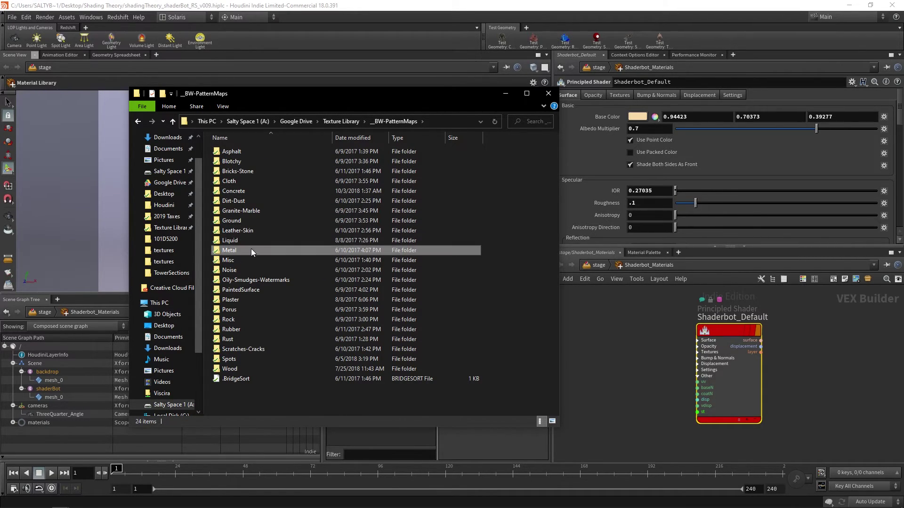
{"action": "left_click", "coordinate": [433, 213]}
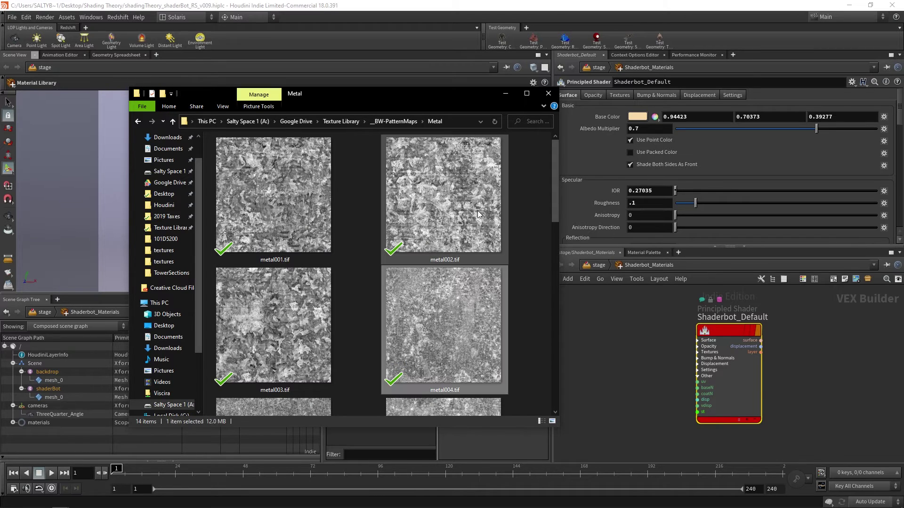
{"action": "scroll", "coordinate": [447, 212], "scroll_direction": "down", "scroll_amount": 5}
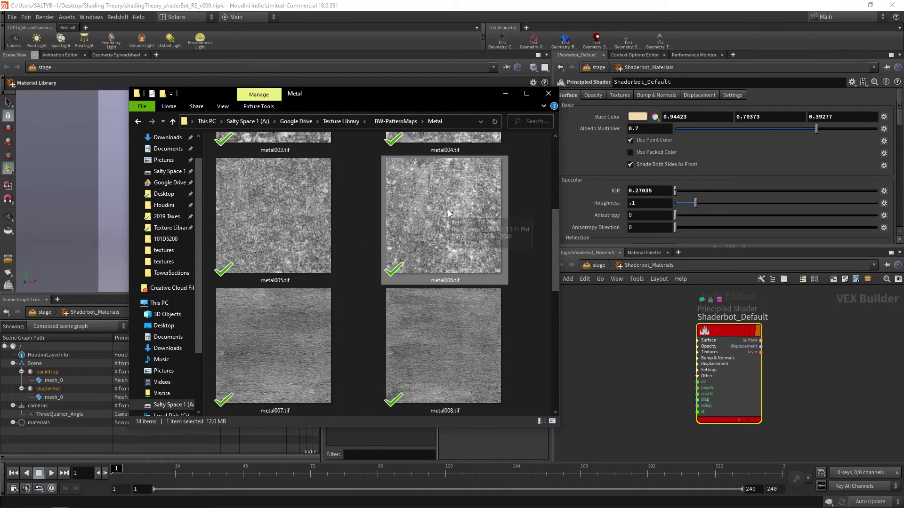
{"action": "scroll", "coordinate": [443, 214], "scroll_direction": "up", "scroll_amount": 2}
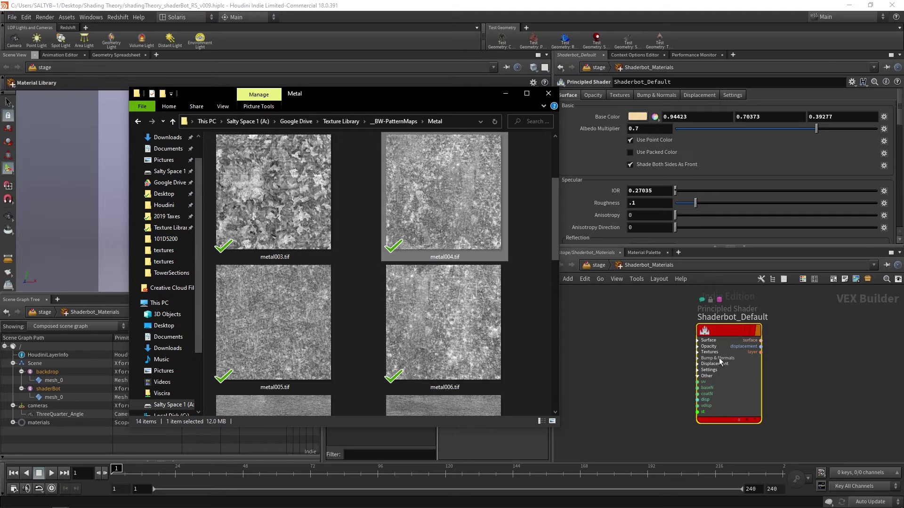
Return to Houdini and display the texture settings of the Shaderbot_Default Principled Shader.
{"action": "left_click", "coordinate": [627, 95]}
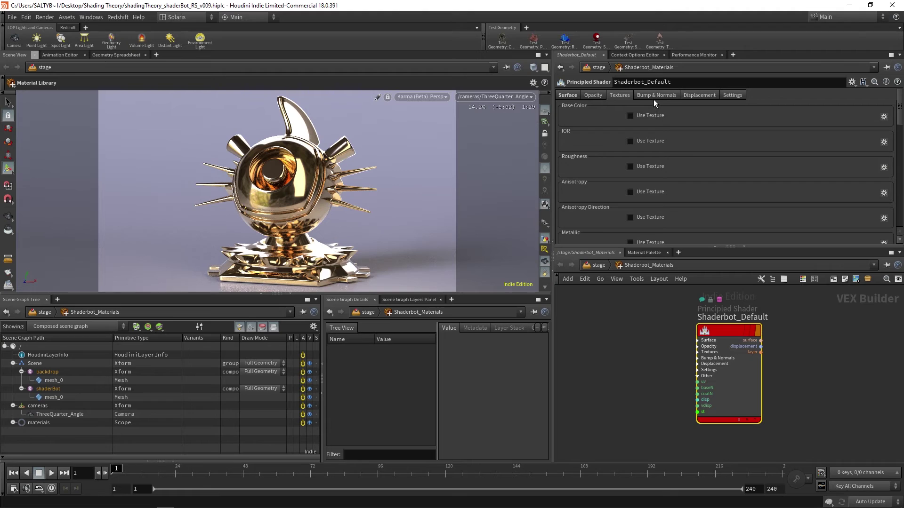
{"action": "key", "text": "super+t"}
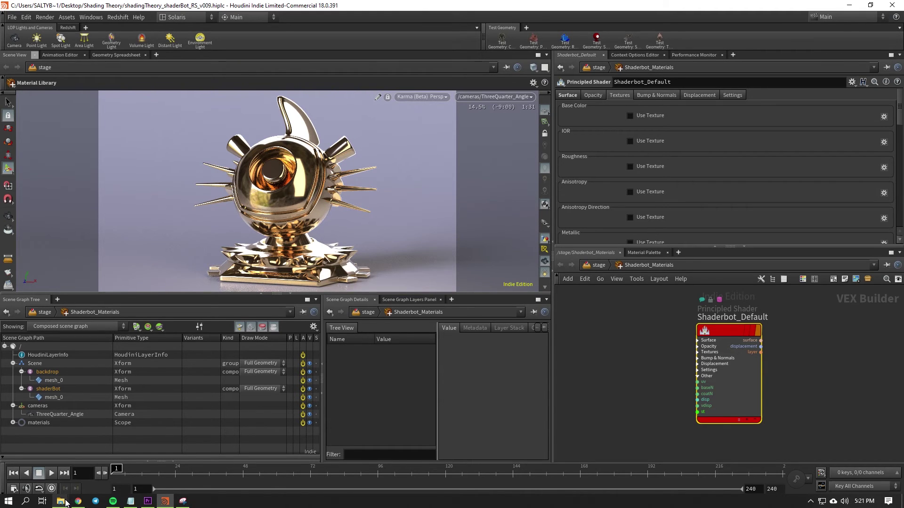
{"action": "key", "text": "Escape"}
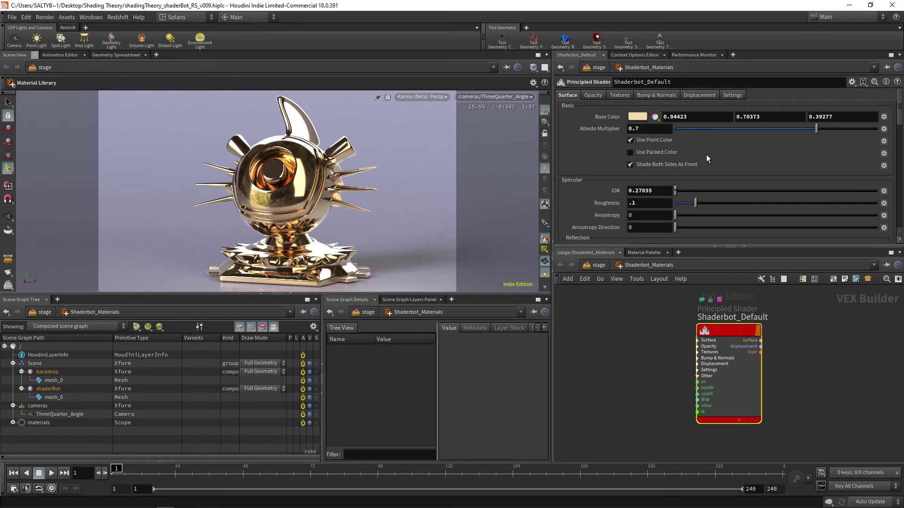
{"action": "left_click", "coordinate": [619, 95]}
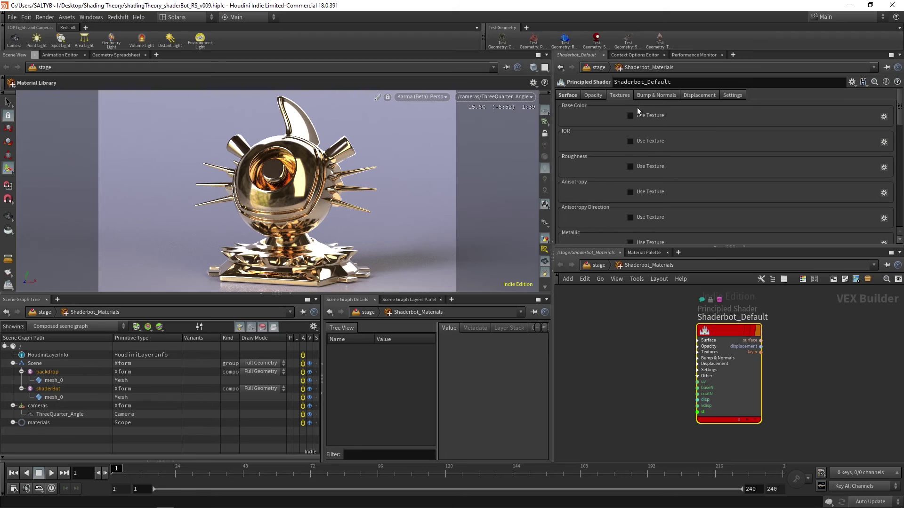